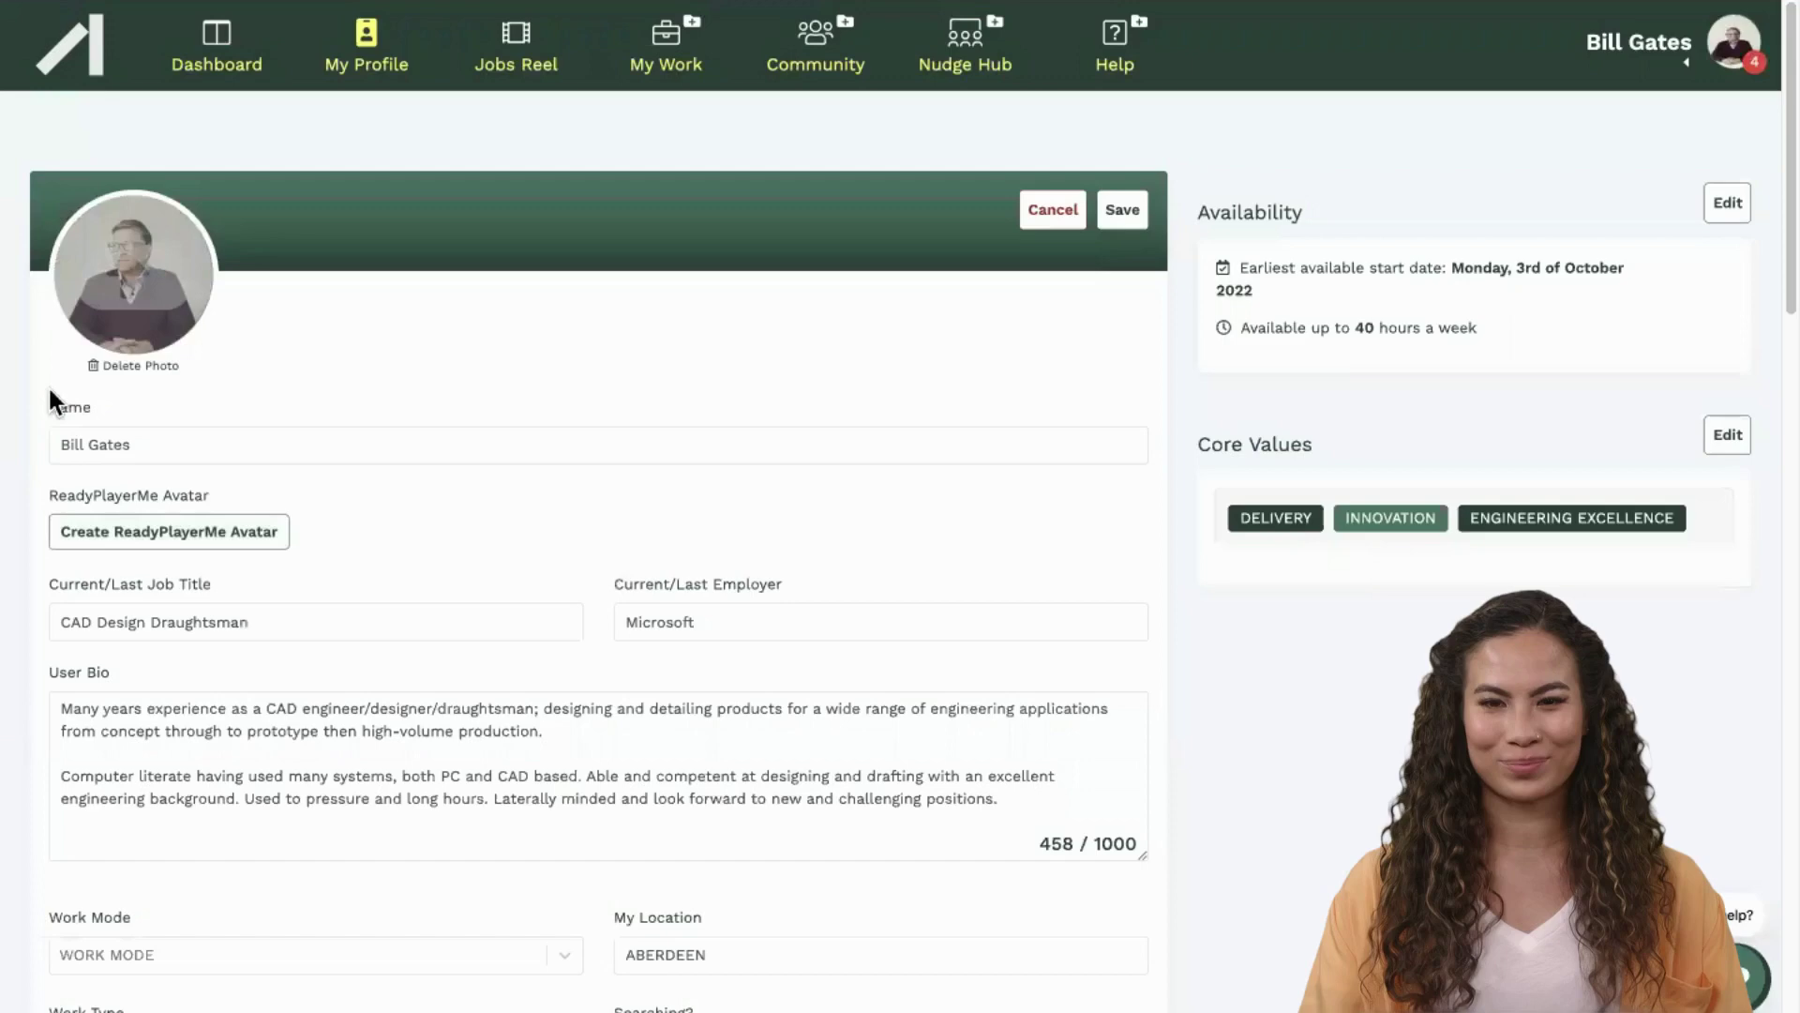
- Start a Ready Player Me avatar with the body type left as 'Don't specify'
left_click(158, 541)
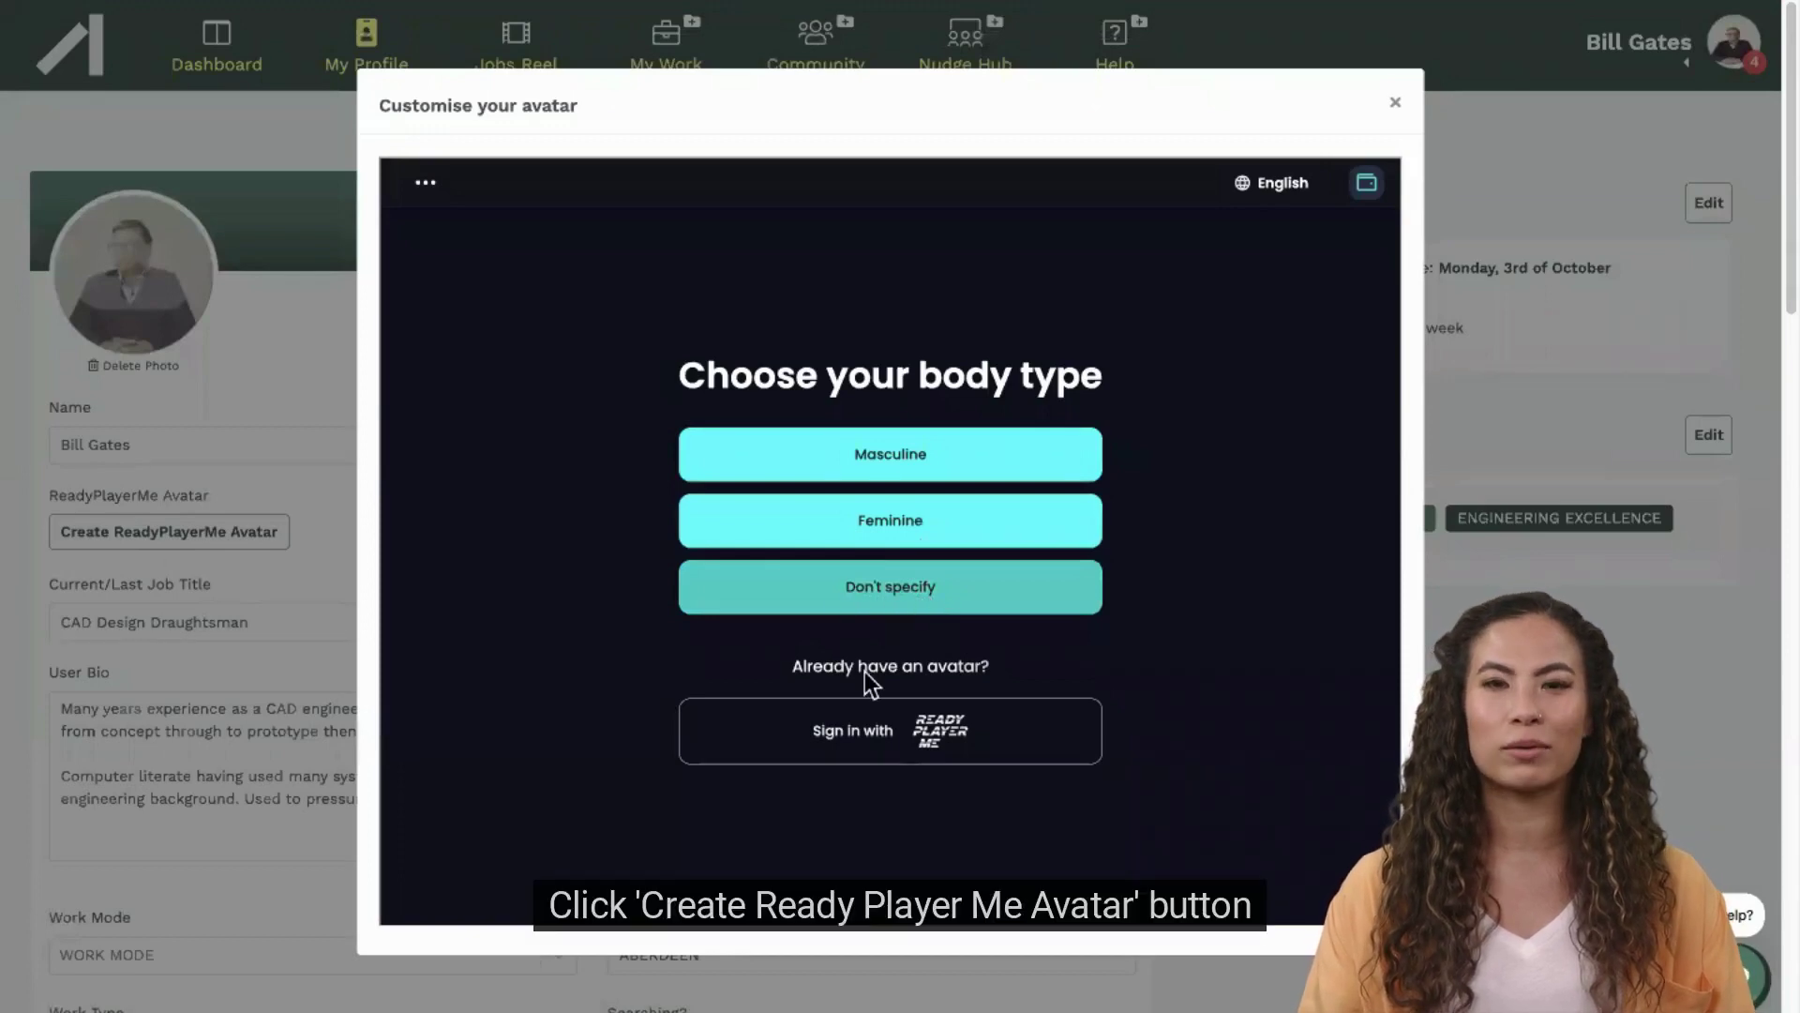
left_click(908, 603)
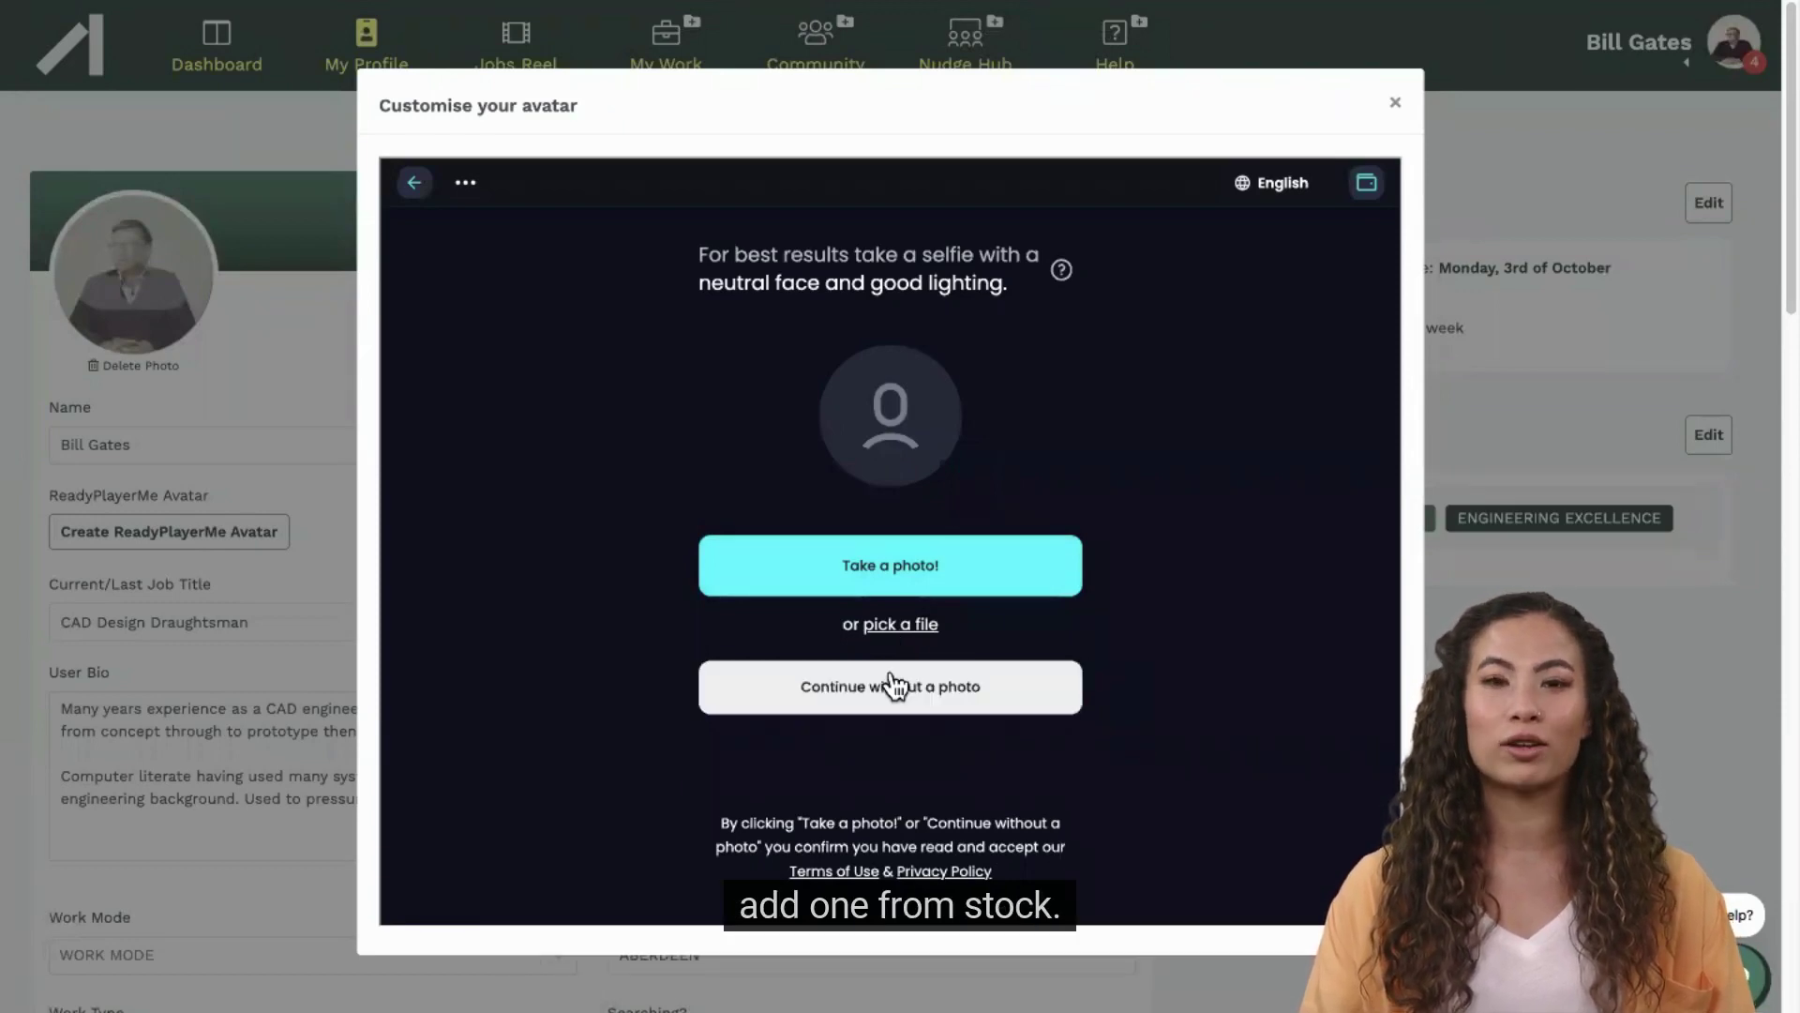
- Continue without a photo and pick the orange-haired stock avatar wearing glasses
left_click(896, 687)
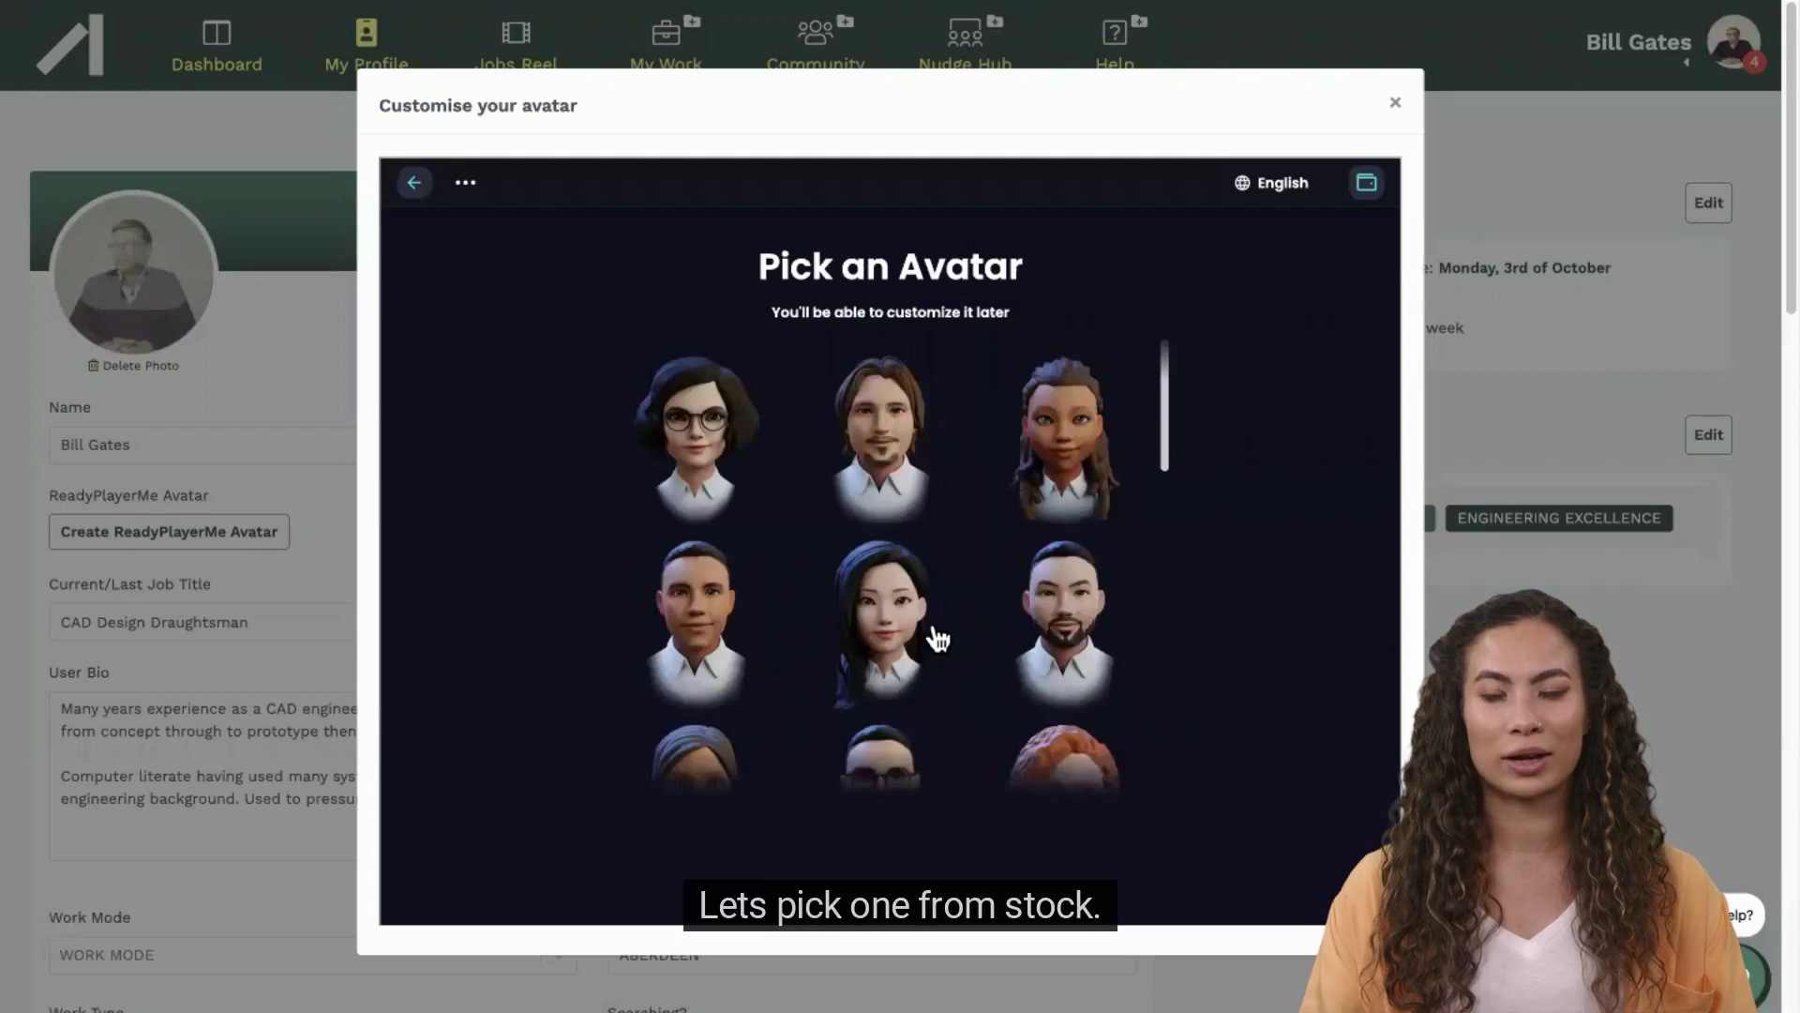
scroll(932, 635, "down", 2)
scroll(932, 635, "down", 1)
scroll(937, 636, "down", 1)
scroll(938, 636, "down", 2)
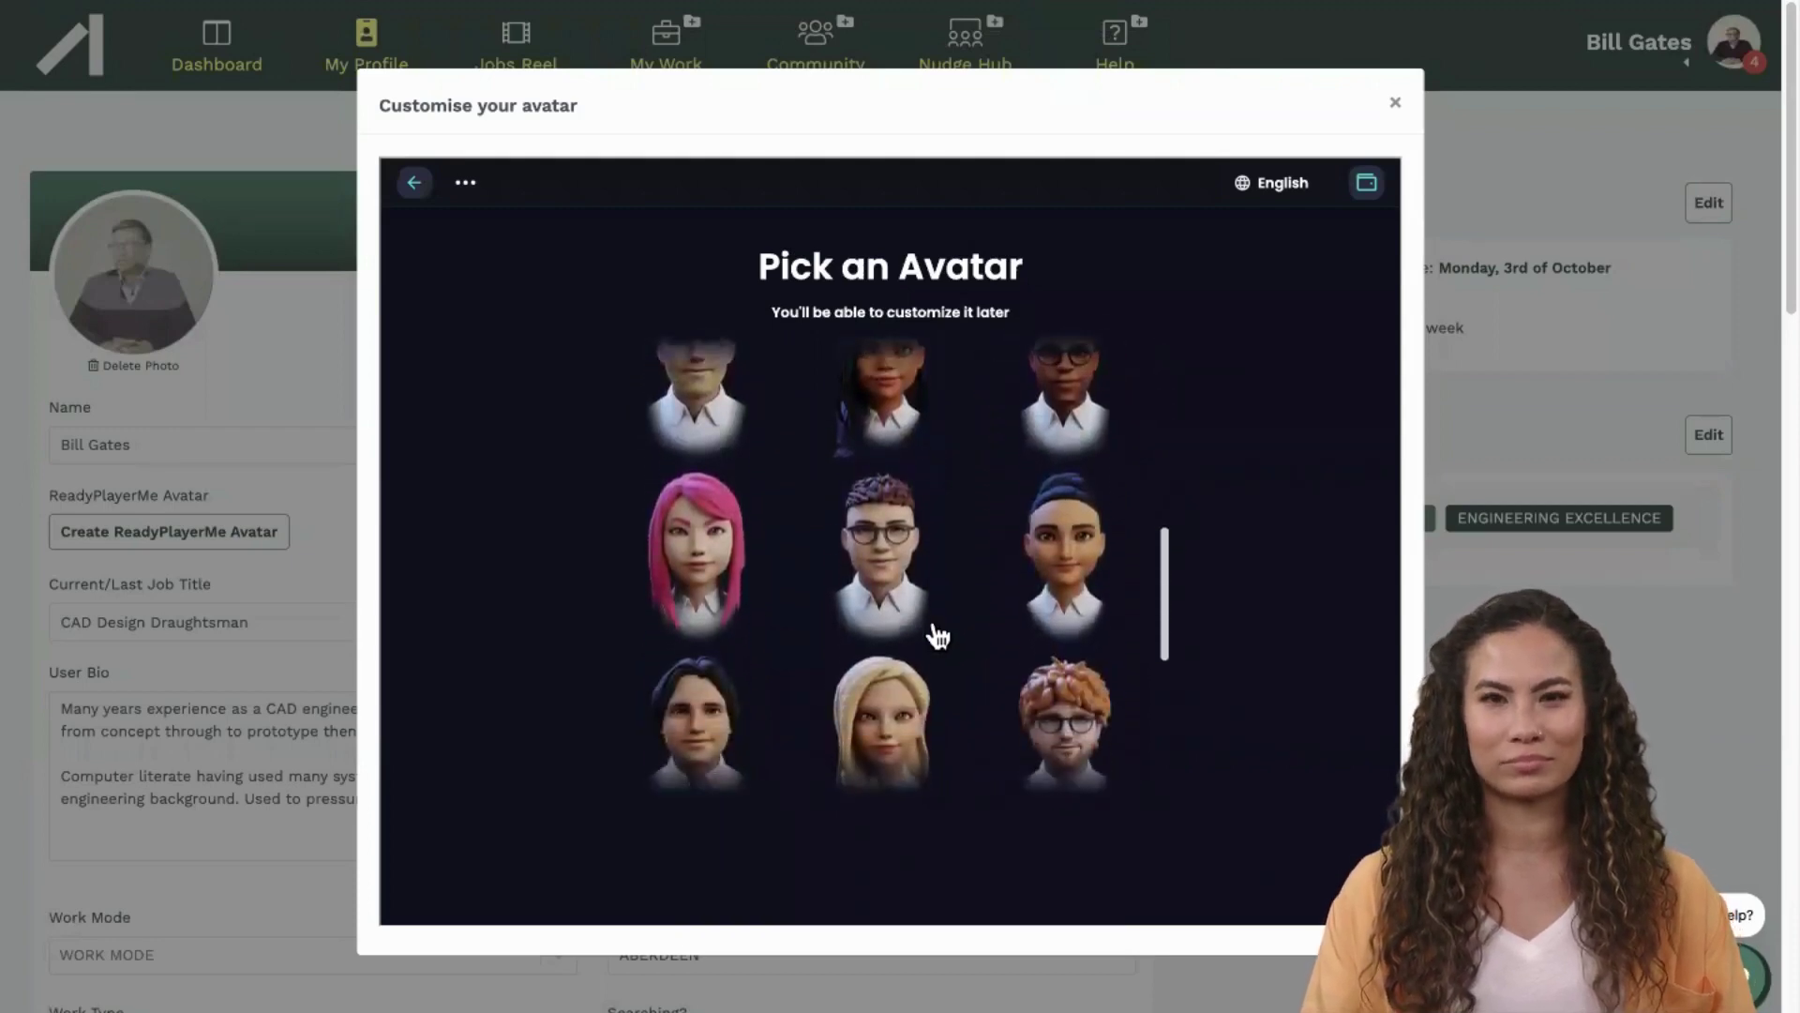
scroll(934, 633, "down", 2)
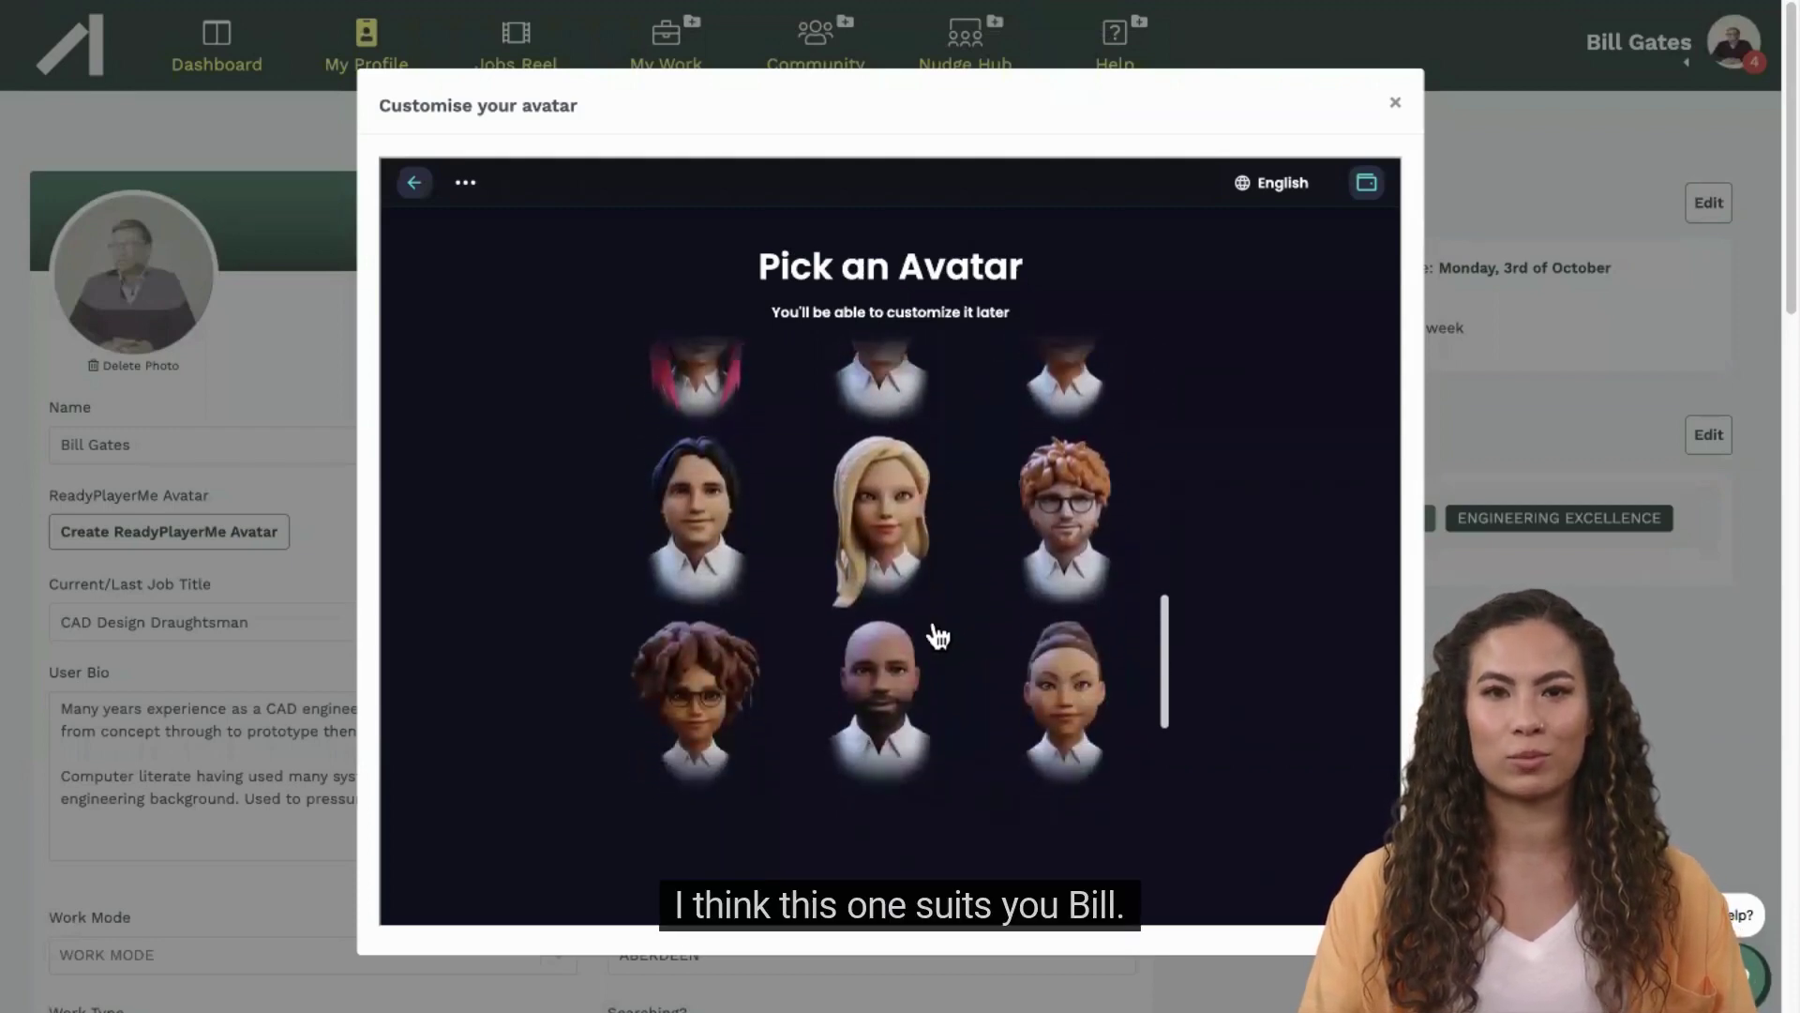
left_click(1085, 548)
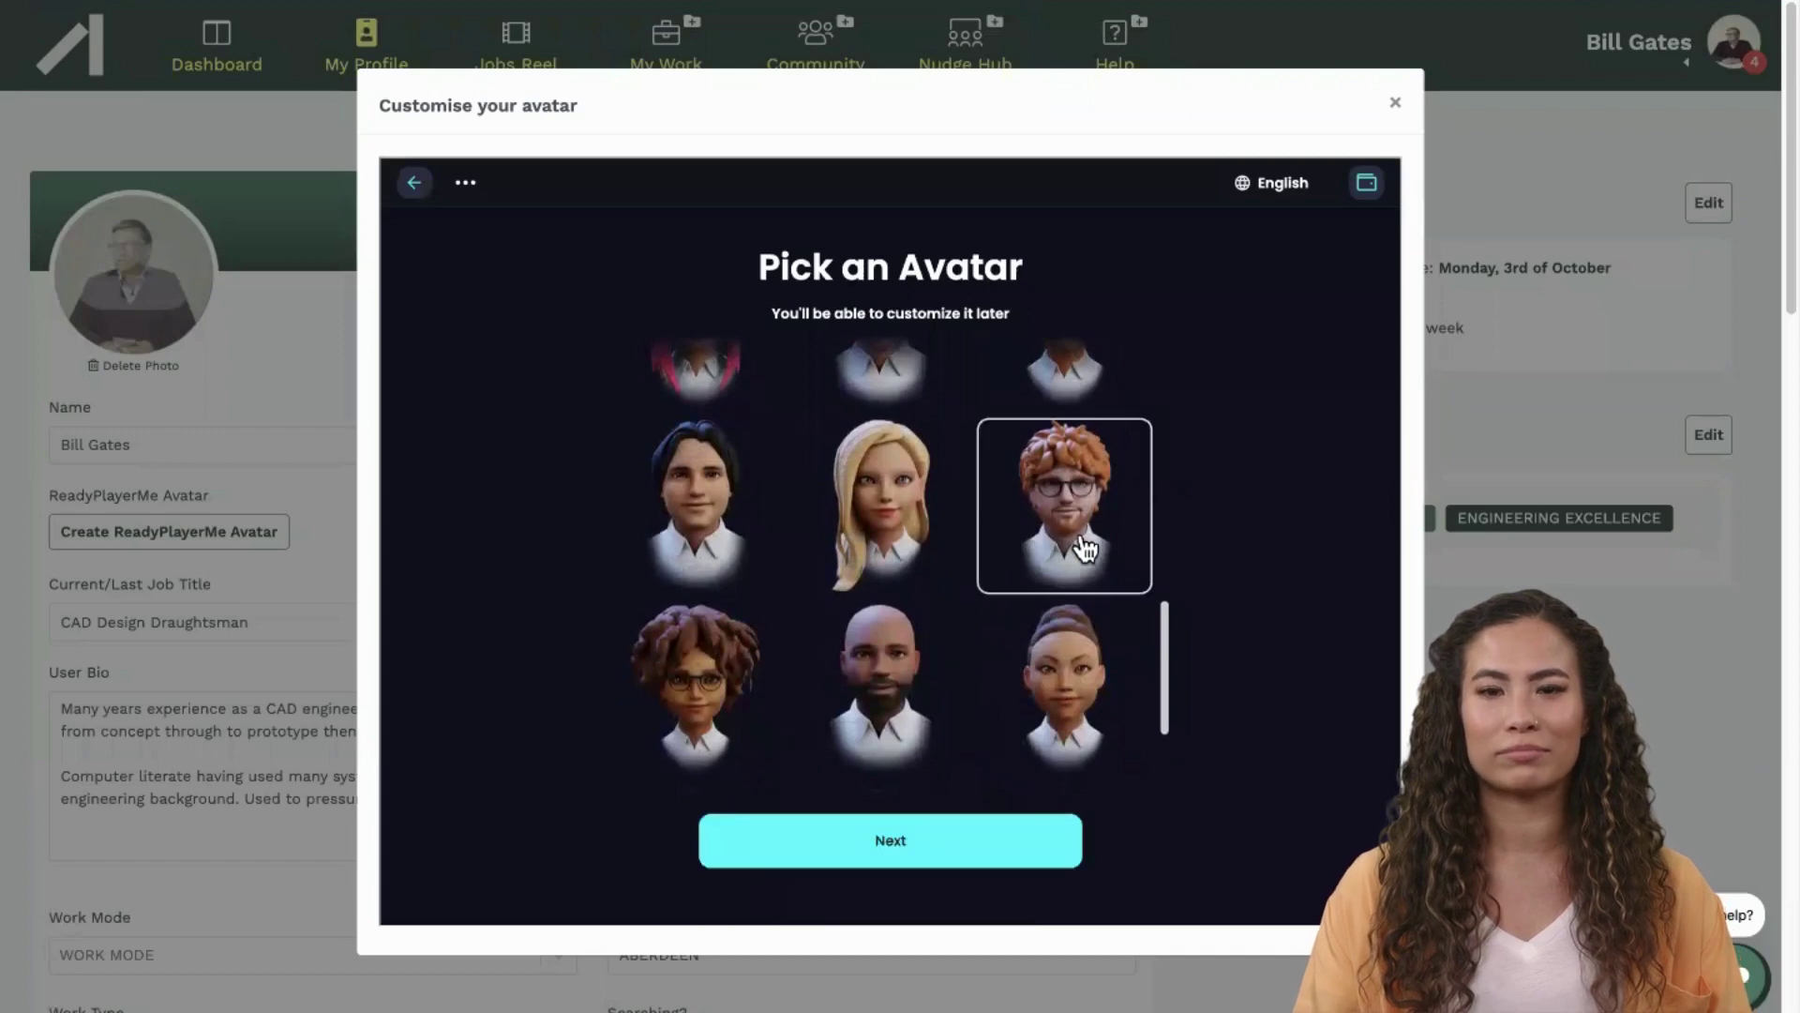
- Confirm the chosen stock avatar and show its eyewear options in the editor
left_click(887, 838)
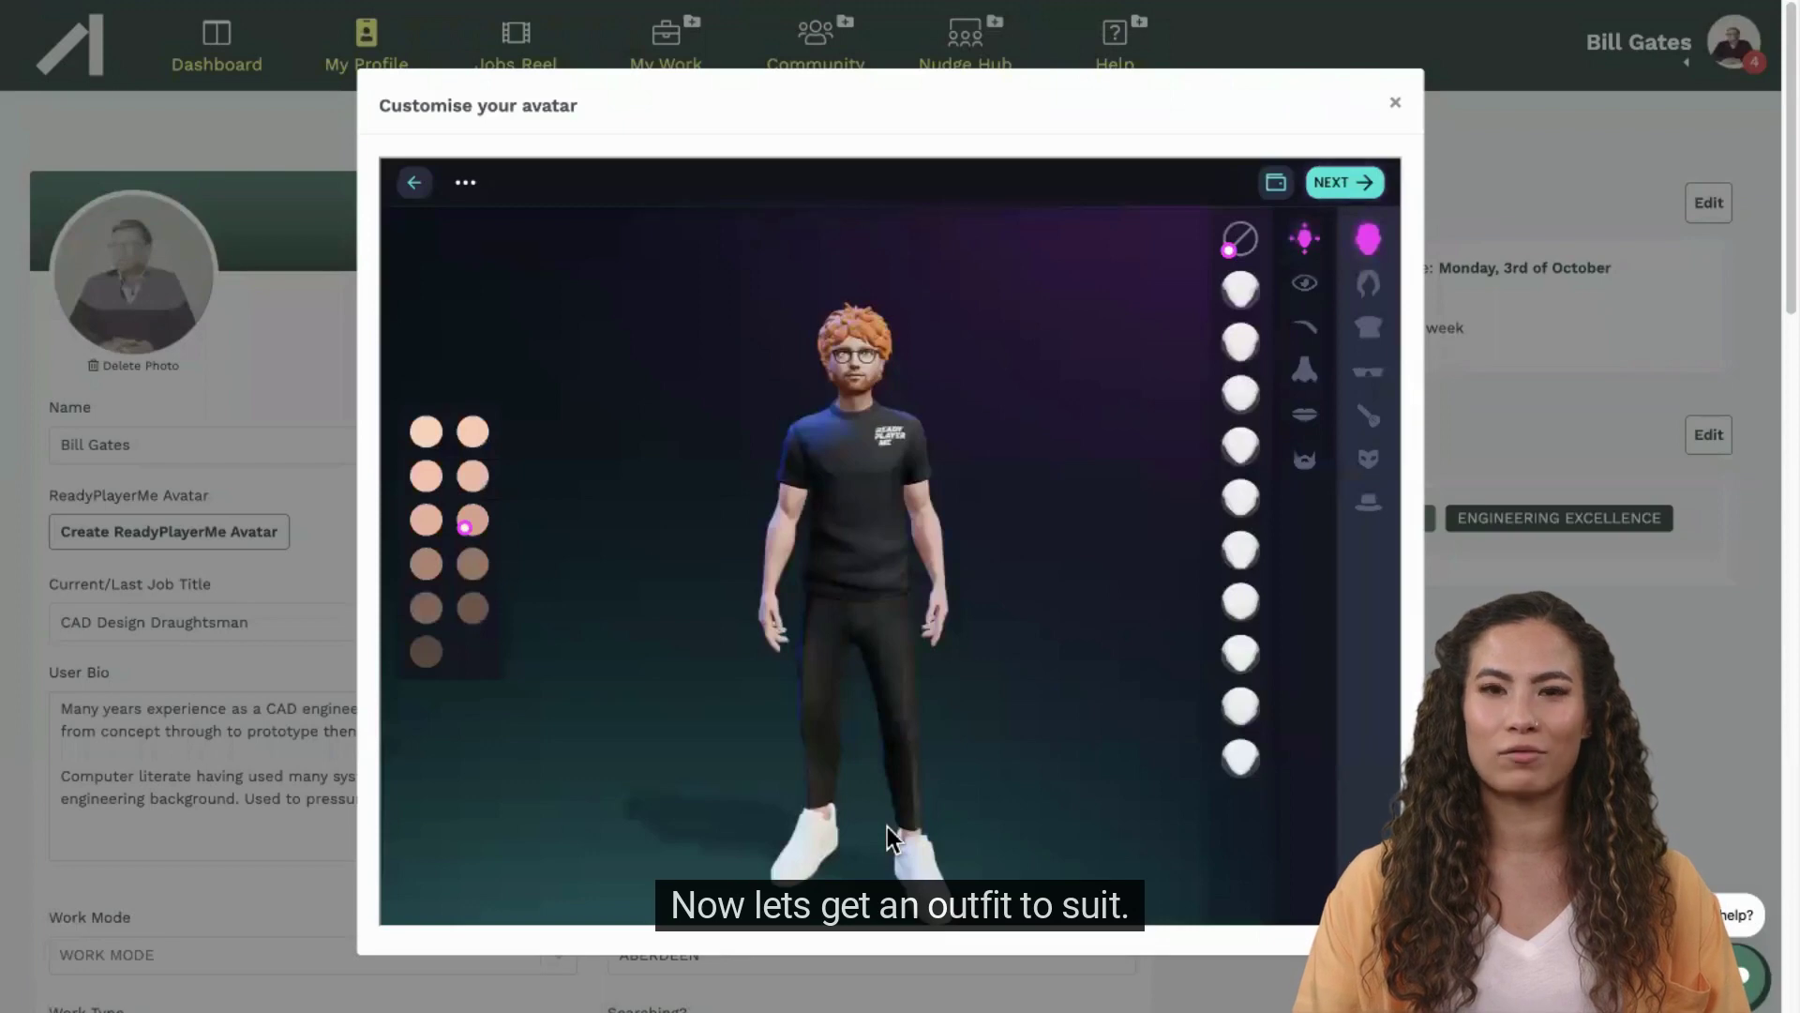
left_click(1368, 372)
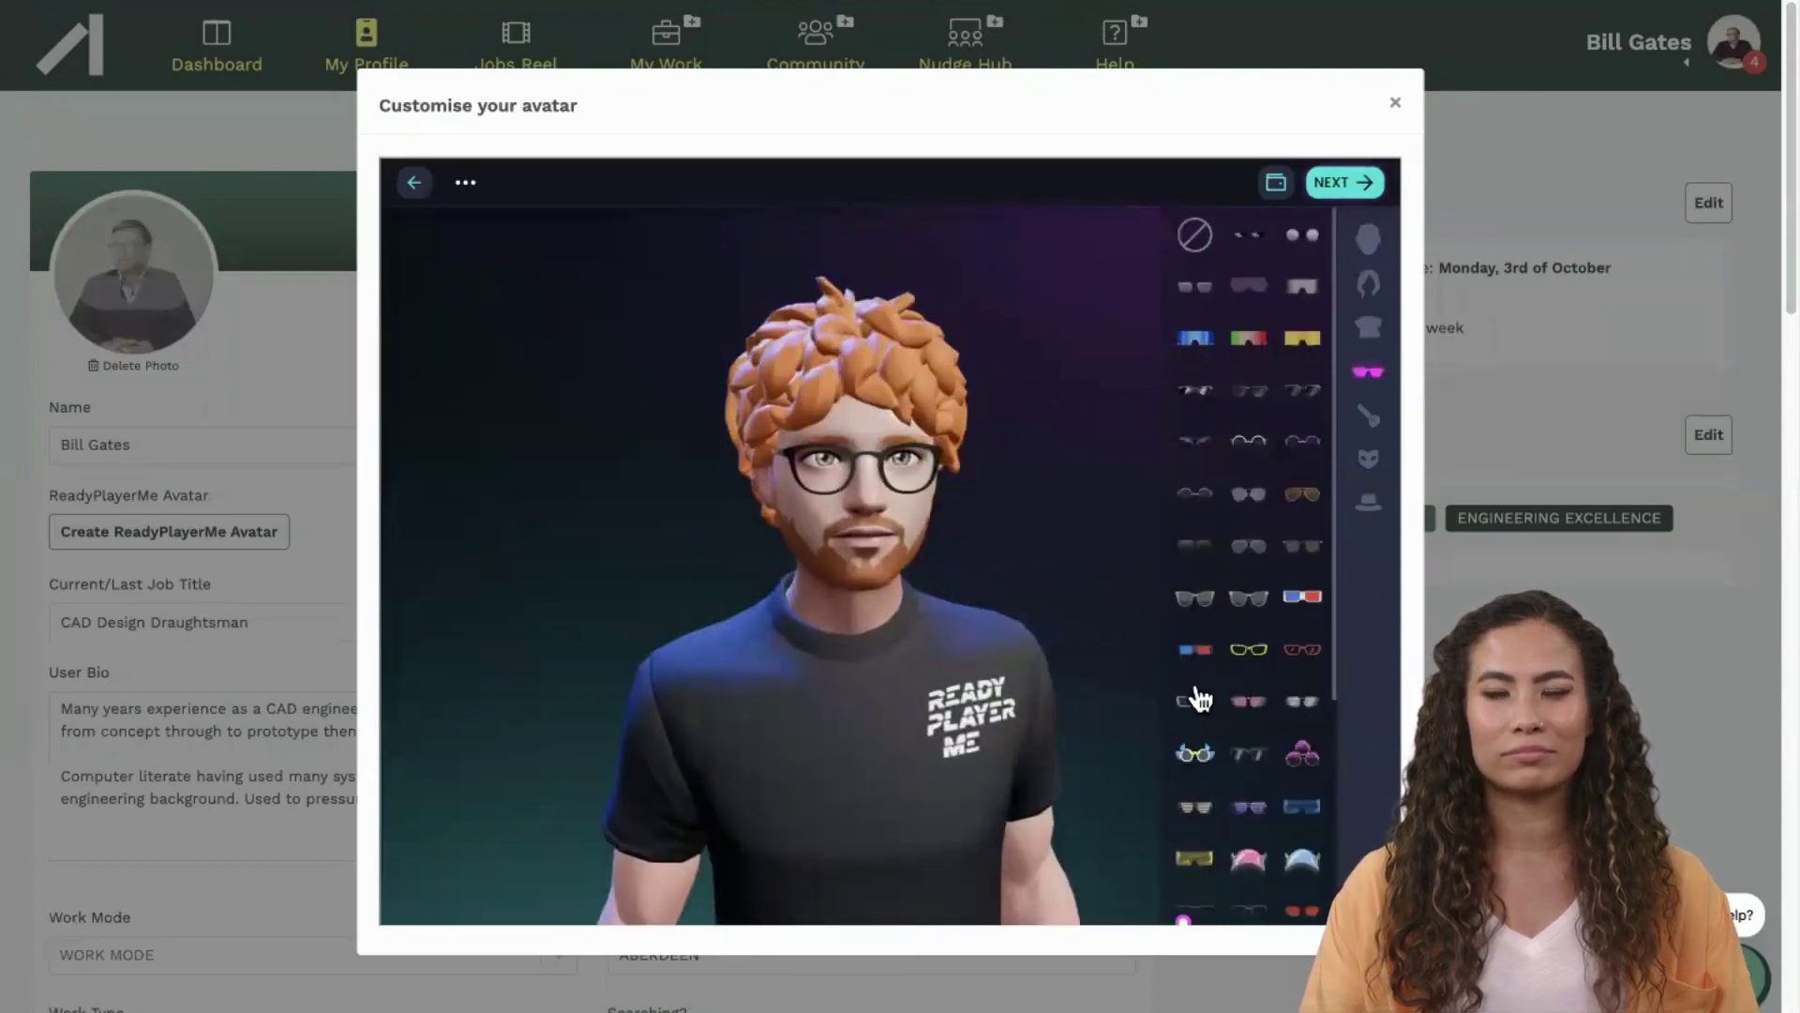
scroll(1197, 695, "down", 2)
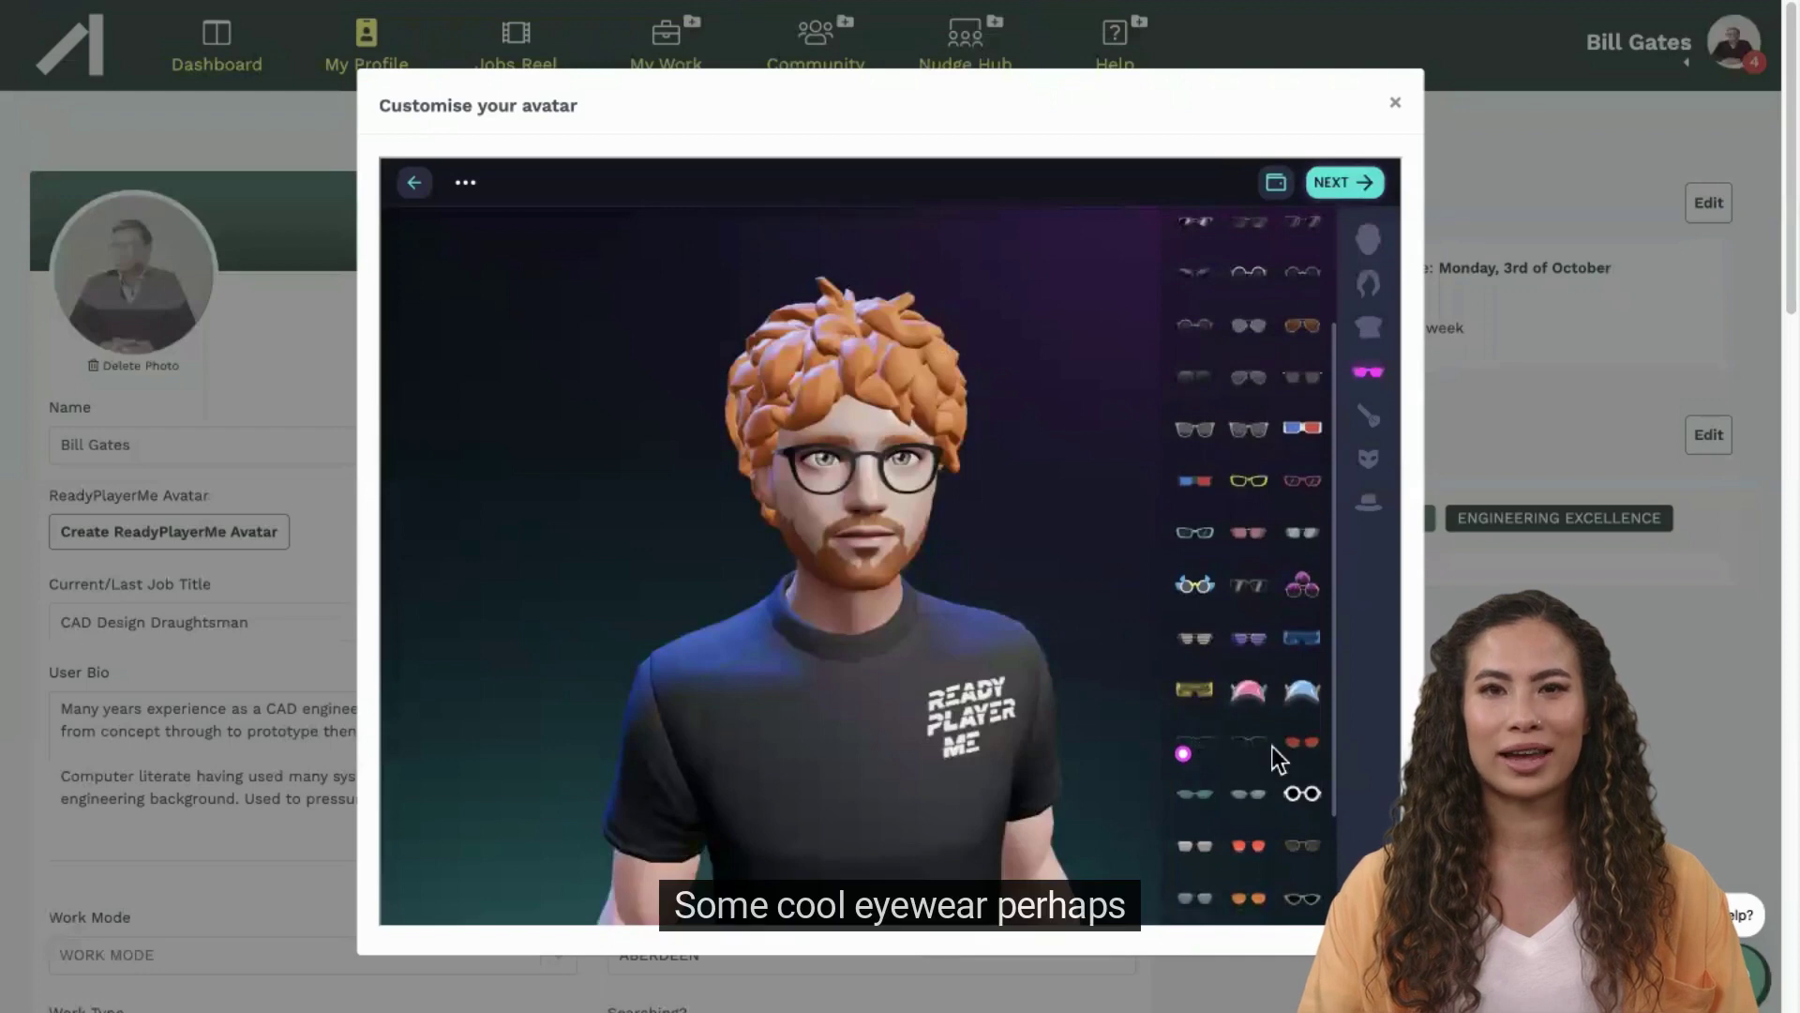
scroll(1271, 749, "up", 2)
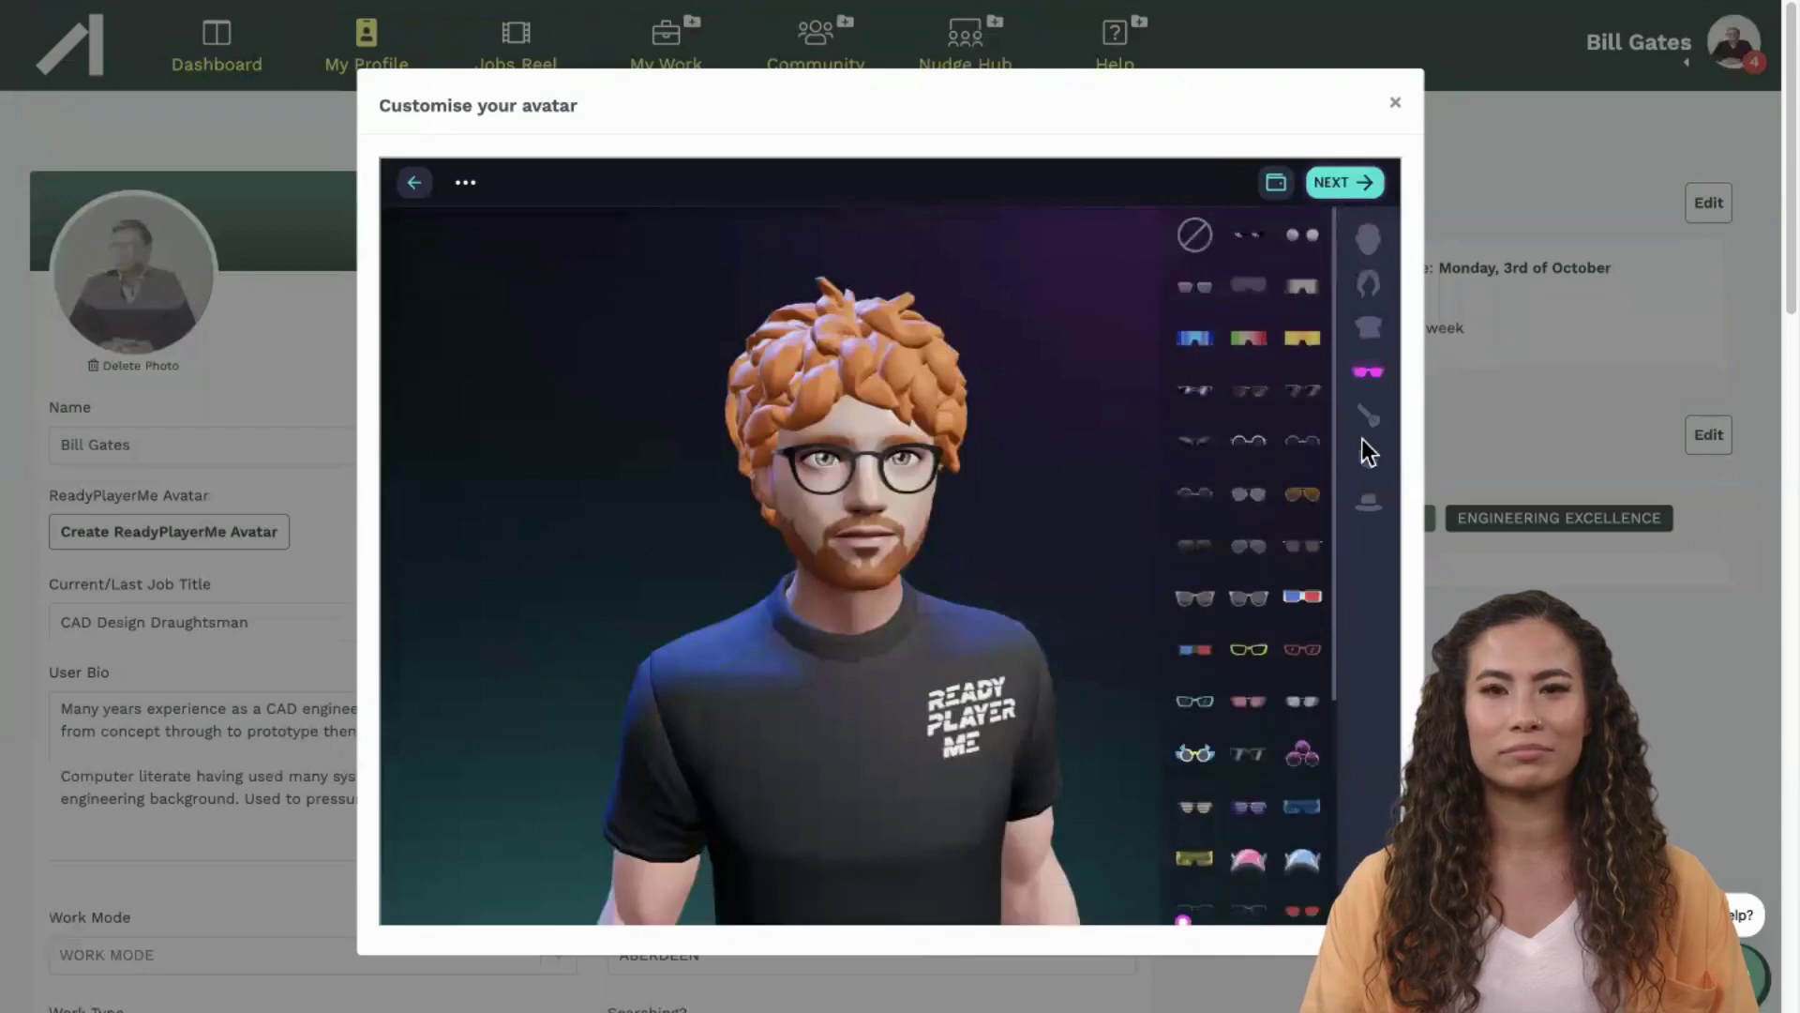
- Try the teal jacket and blue three-piece suit, then settle on the pastel hoodie
left_click(1370, 330)
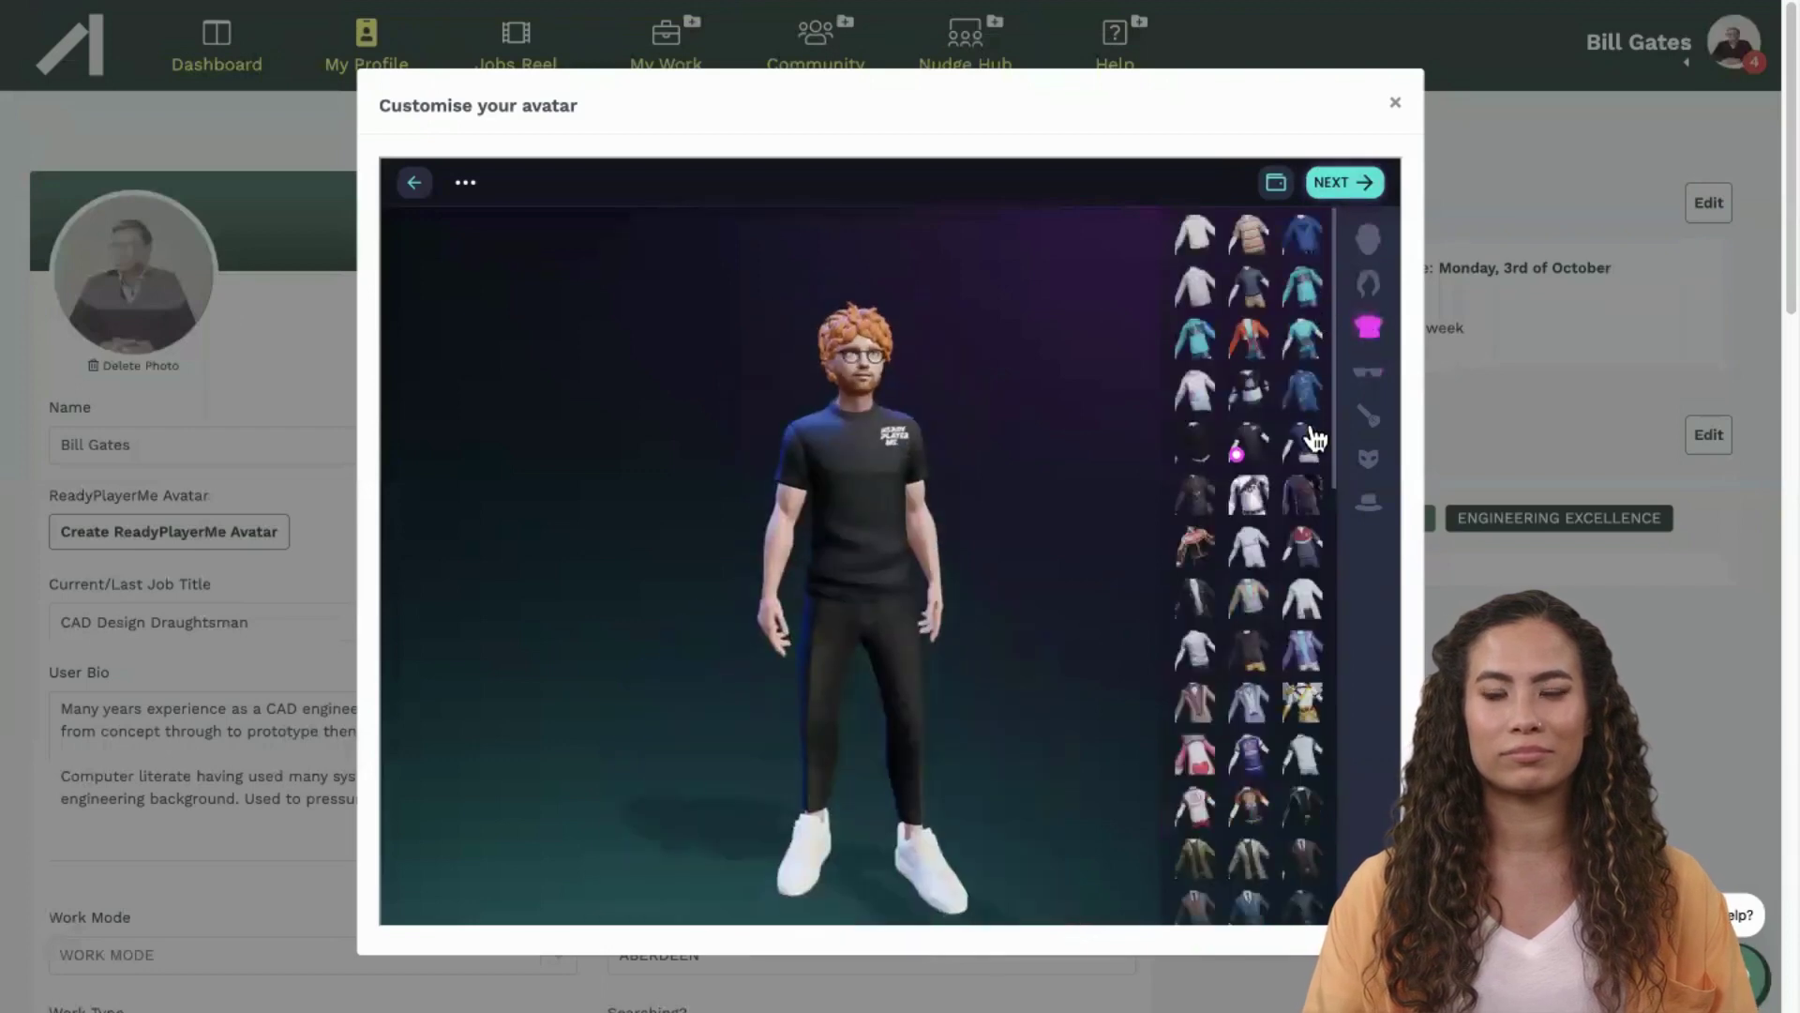
left_click(1194, 350)
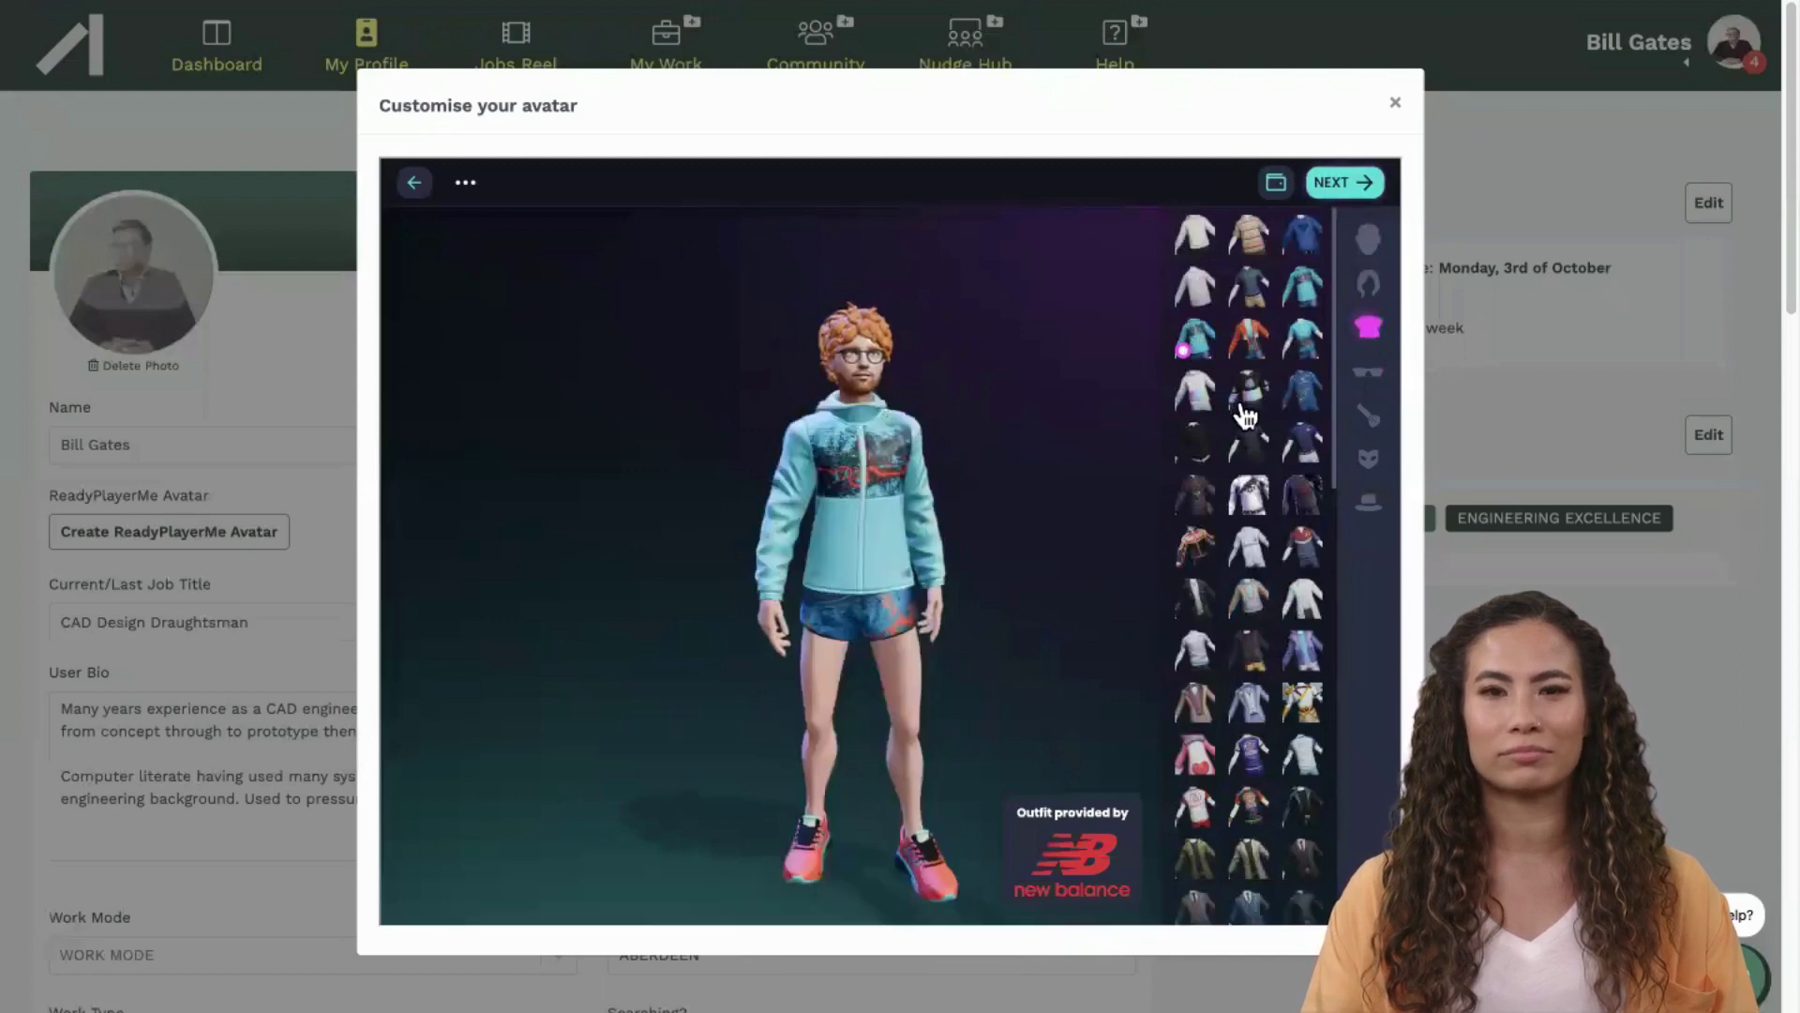
scroll(1253, 549, "down", 1)
scroll(1252, 549, "down", 2)
scroll(1252, 549, "down", 2)
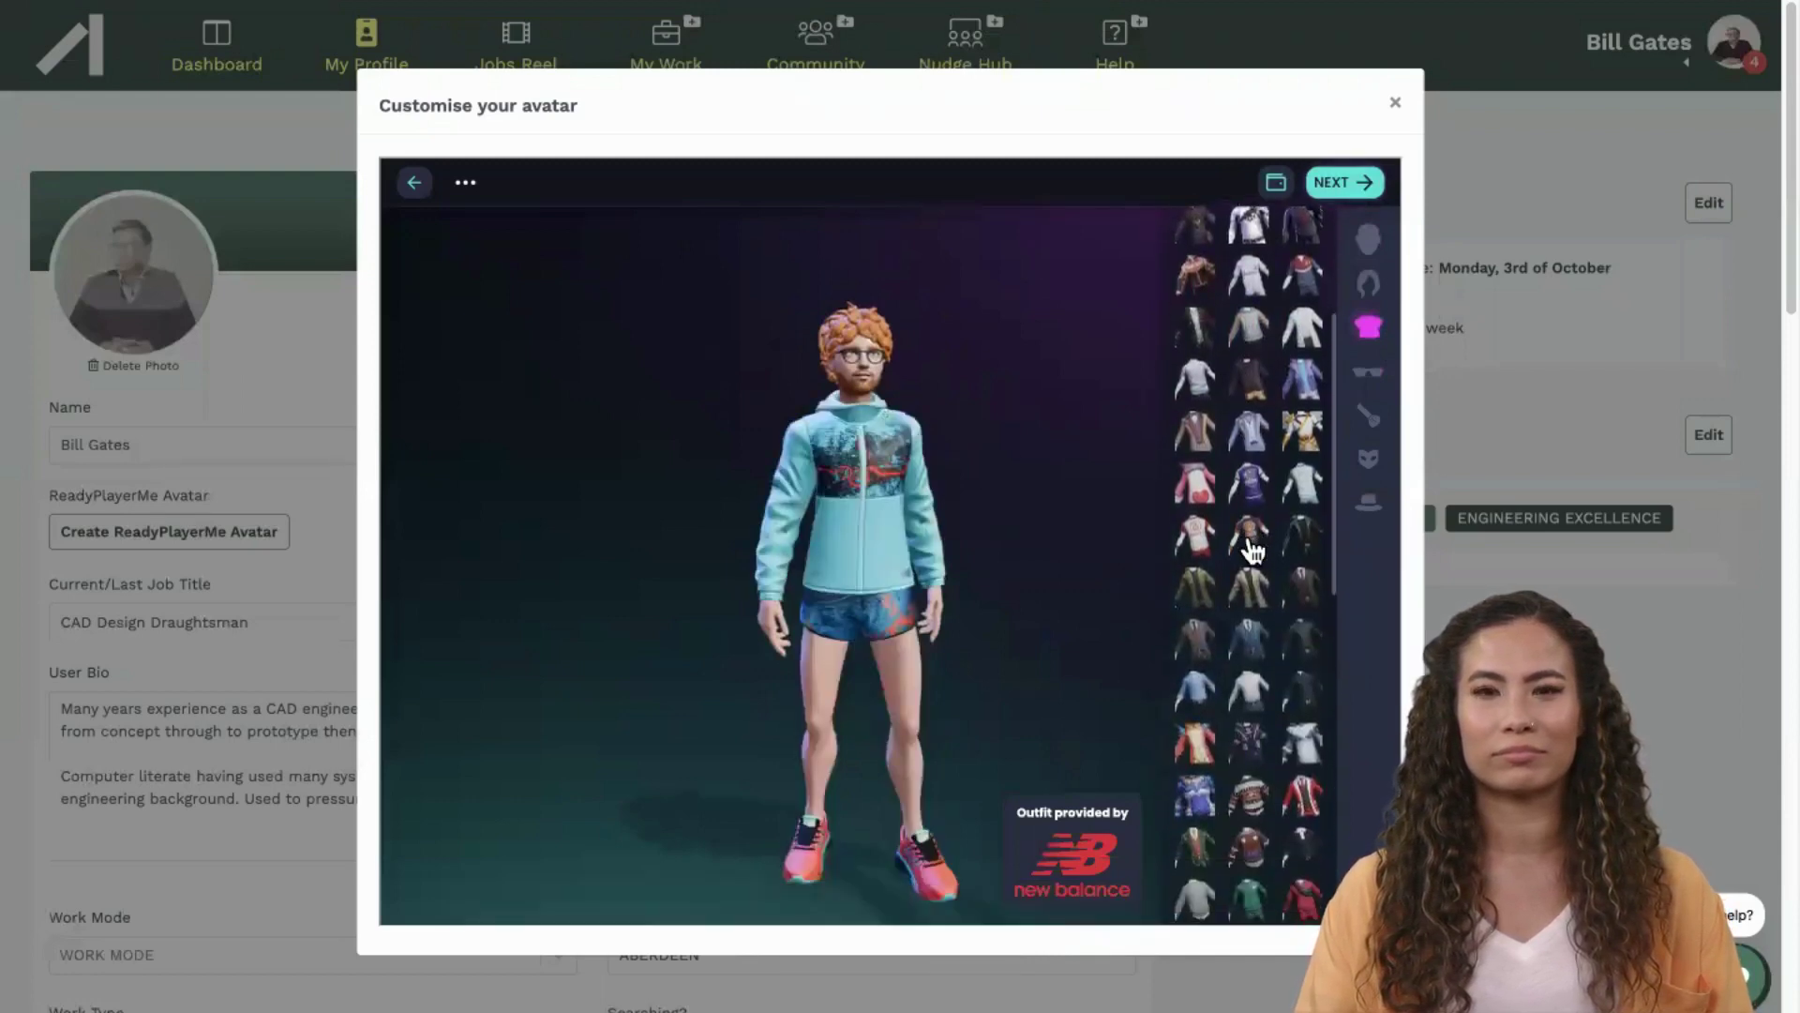
scroll(1253, 549, "down", 2)
left_click(1253, 549)
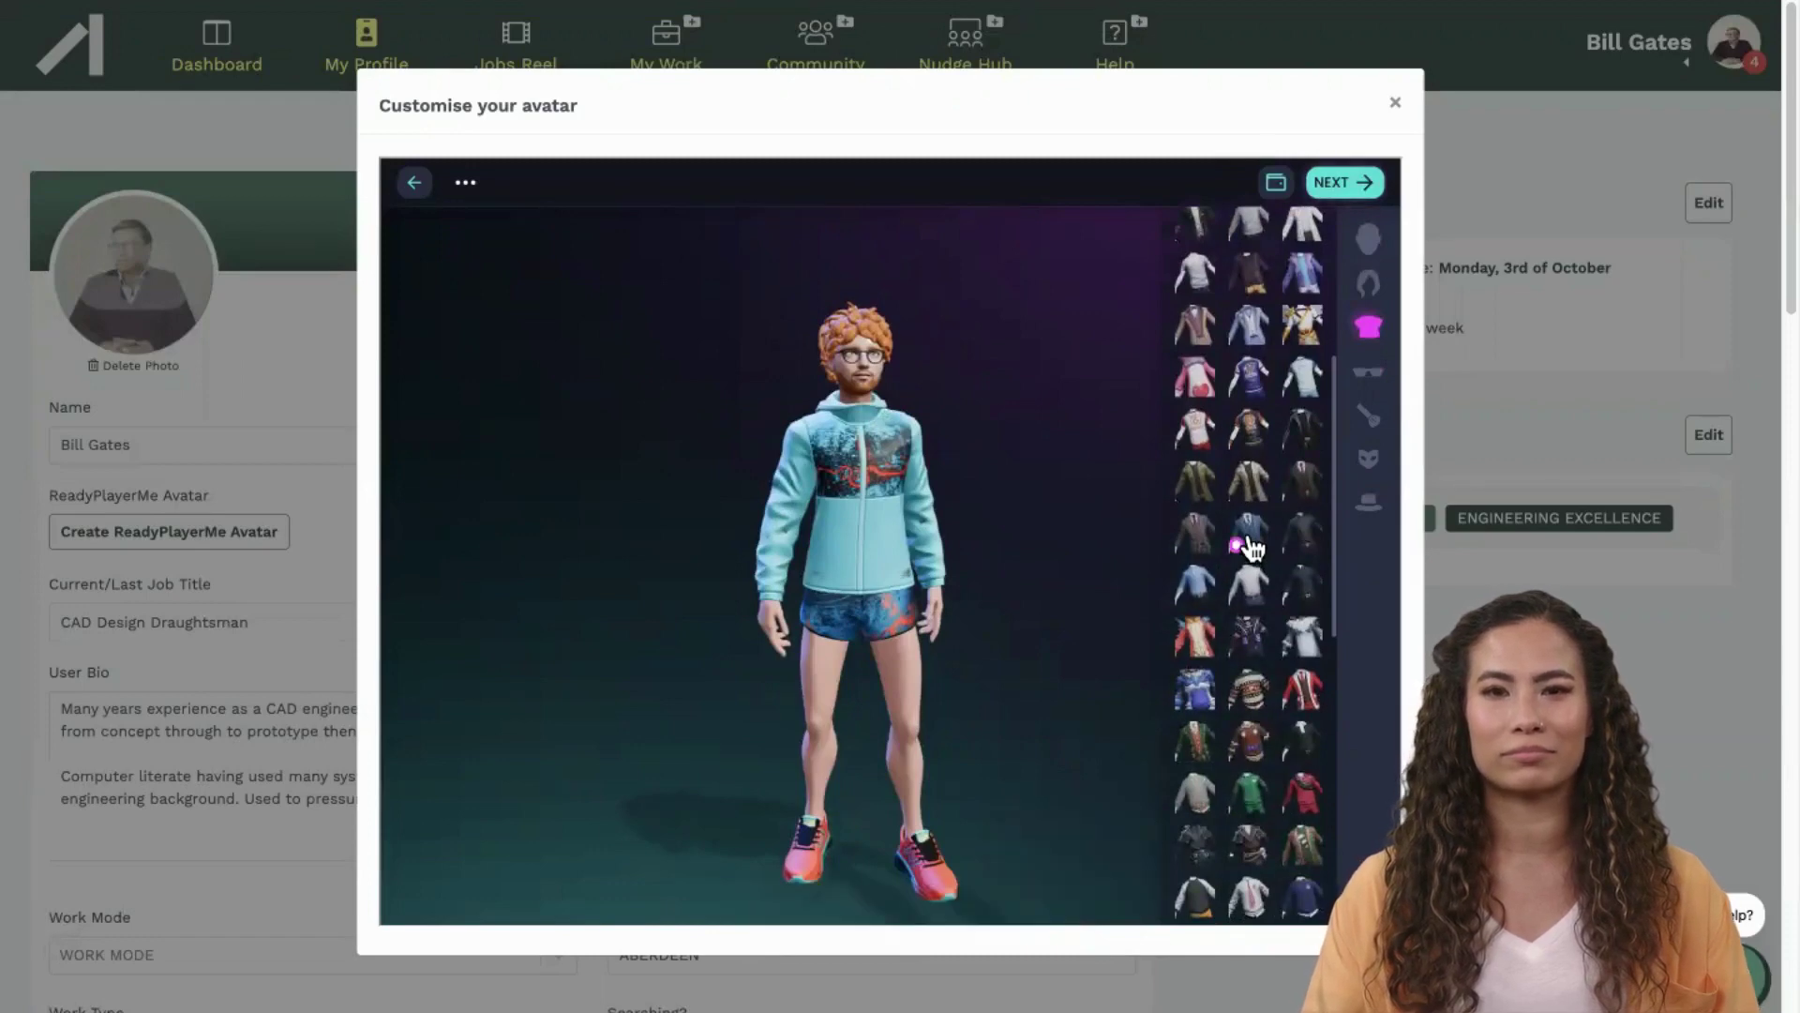
scroll(1250, 743, "down", 3)
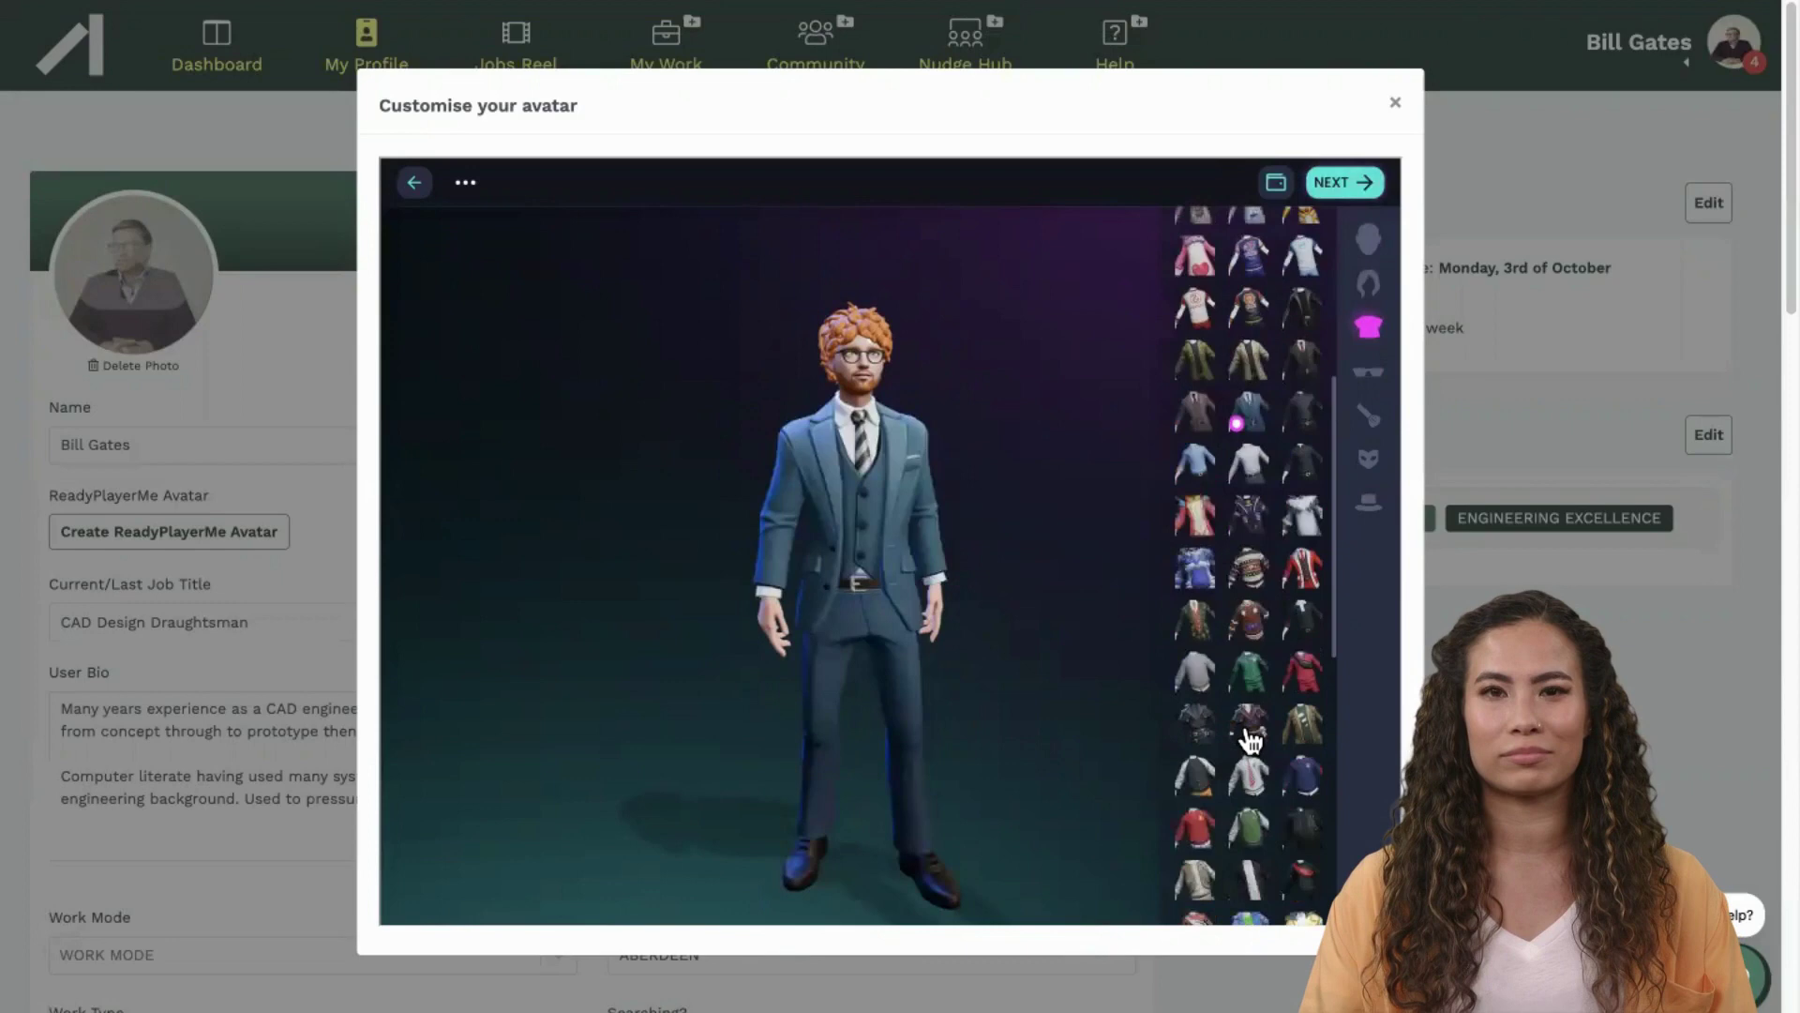
scroll(1251, 744, "down", 5)
scroll(1251, 743, "down", 4)
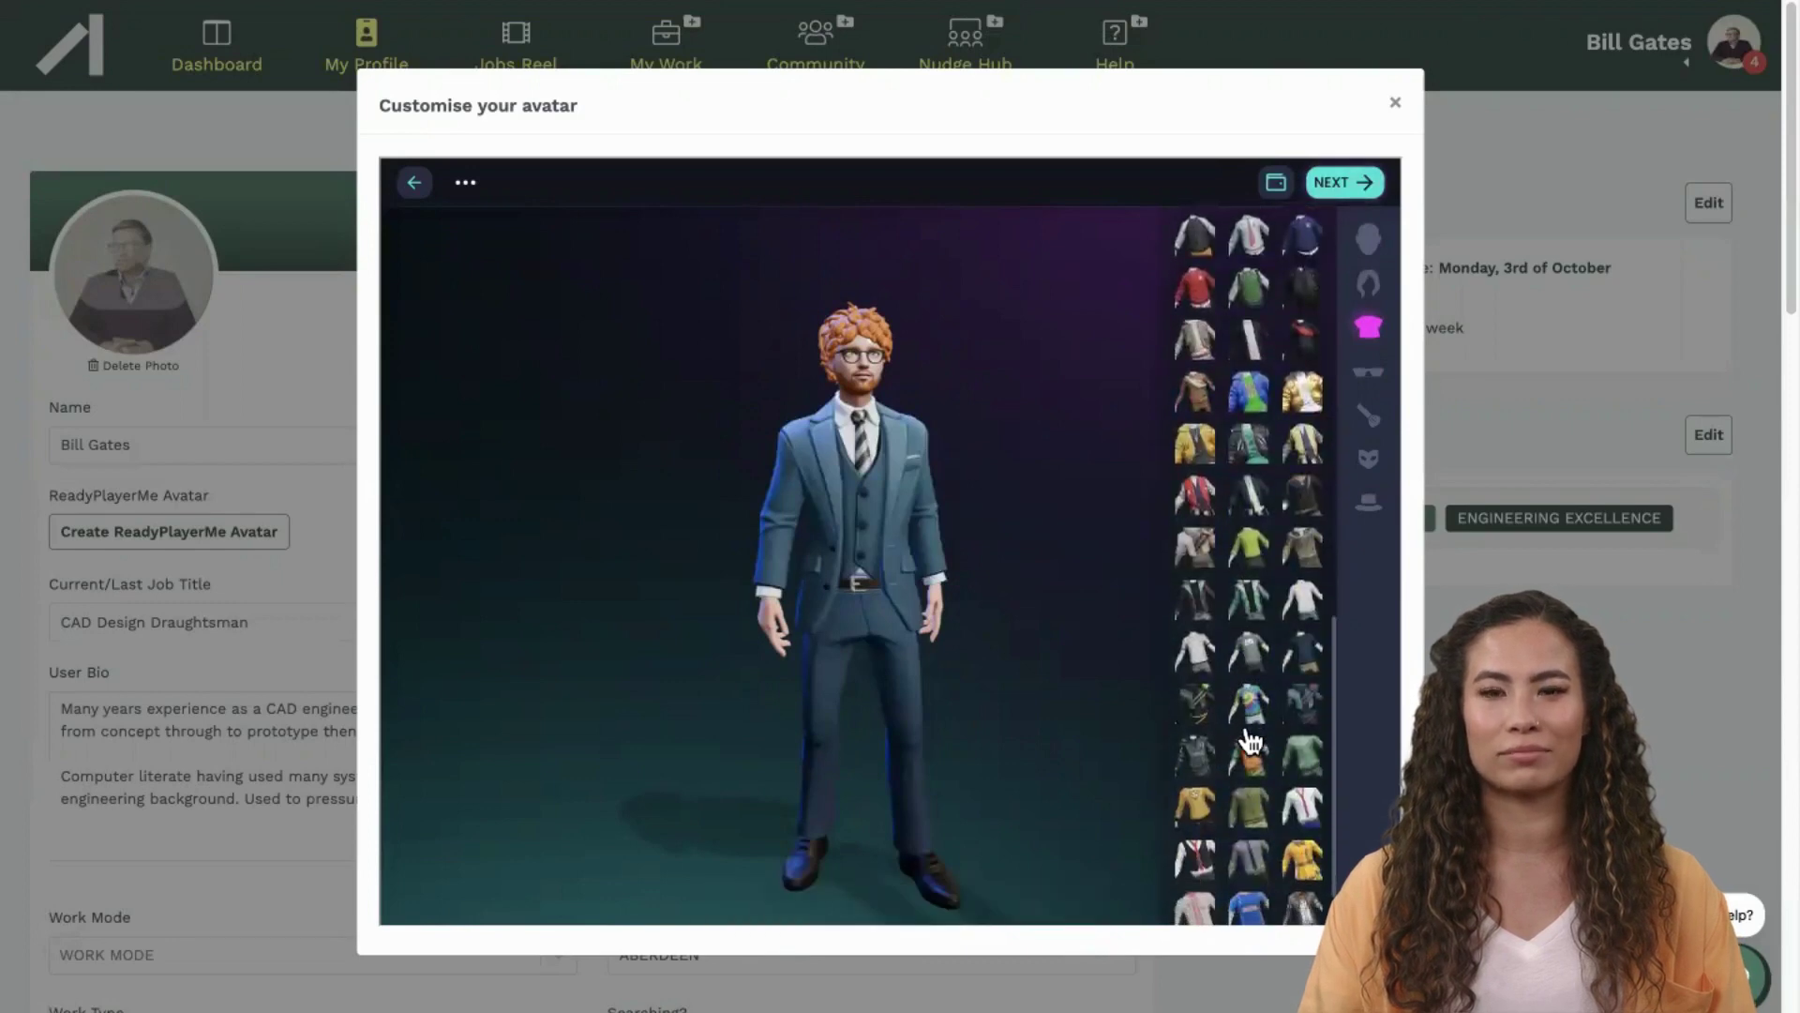
scroll(1247, 724, "down", 1)
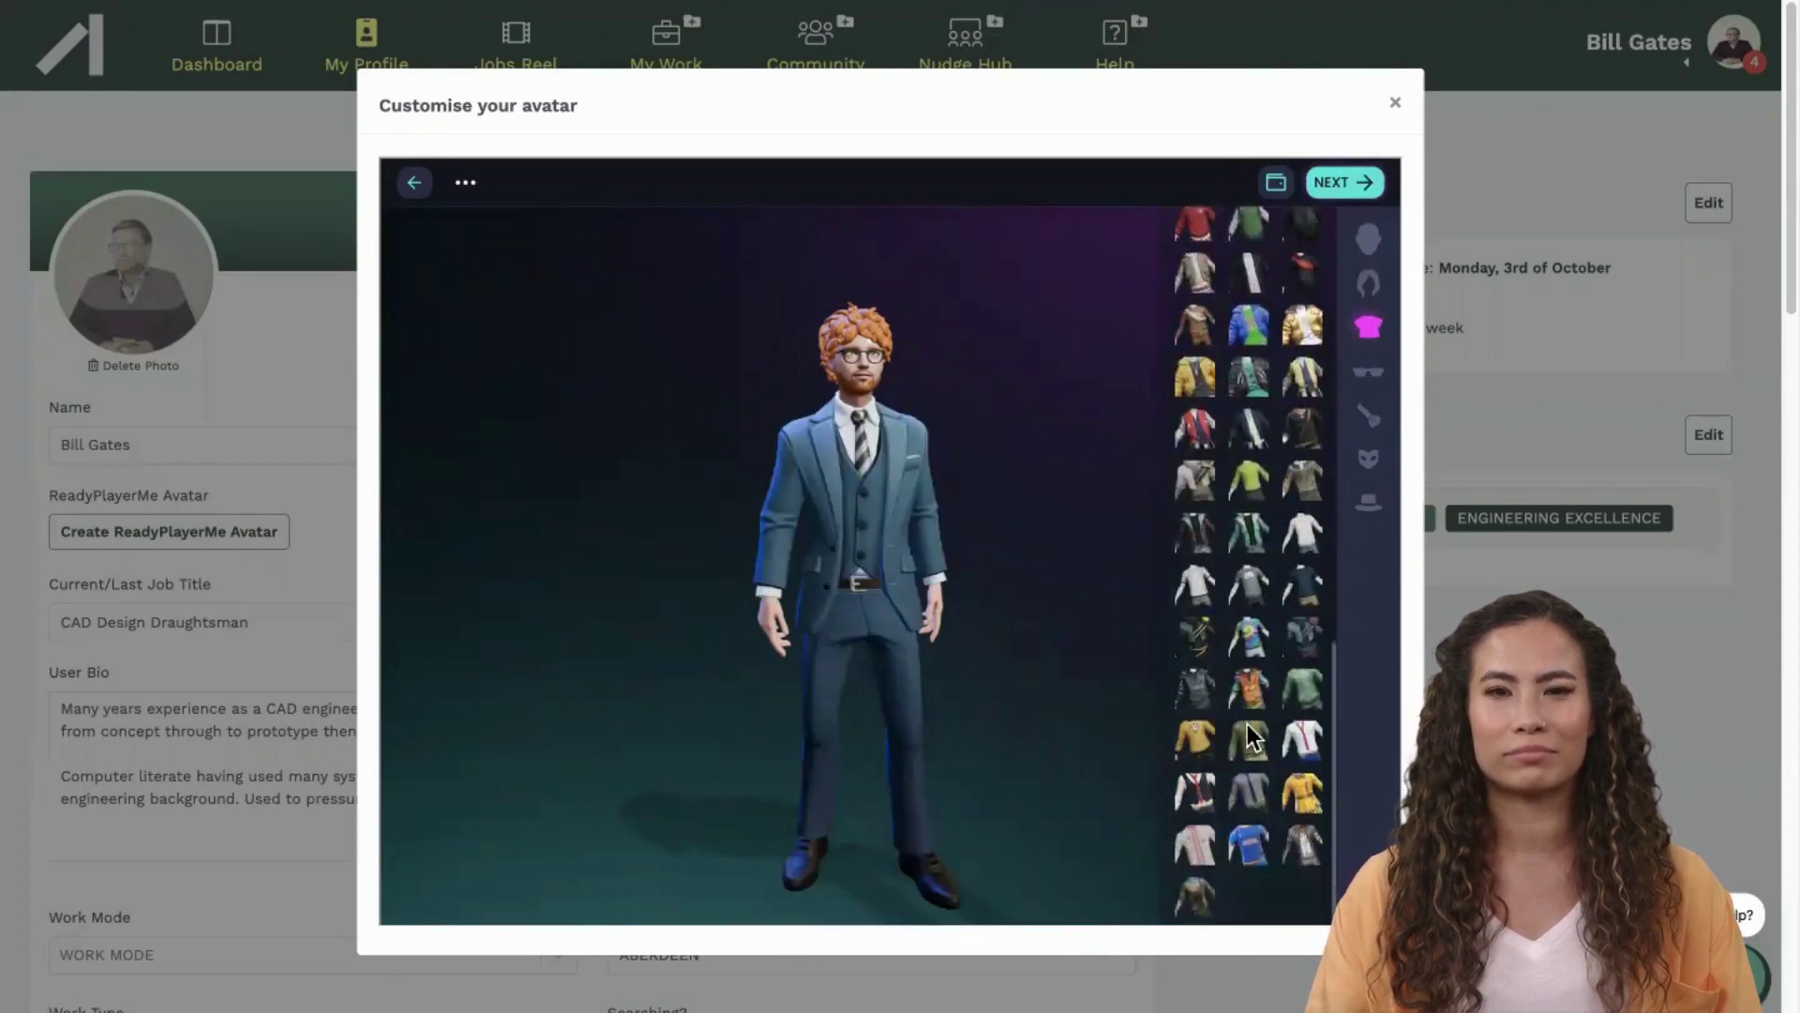
scroll(1245, 722, "up", 6)
scroll(1245, 722, "up", 4)
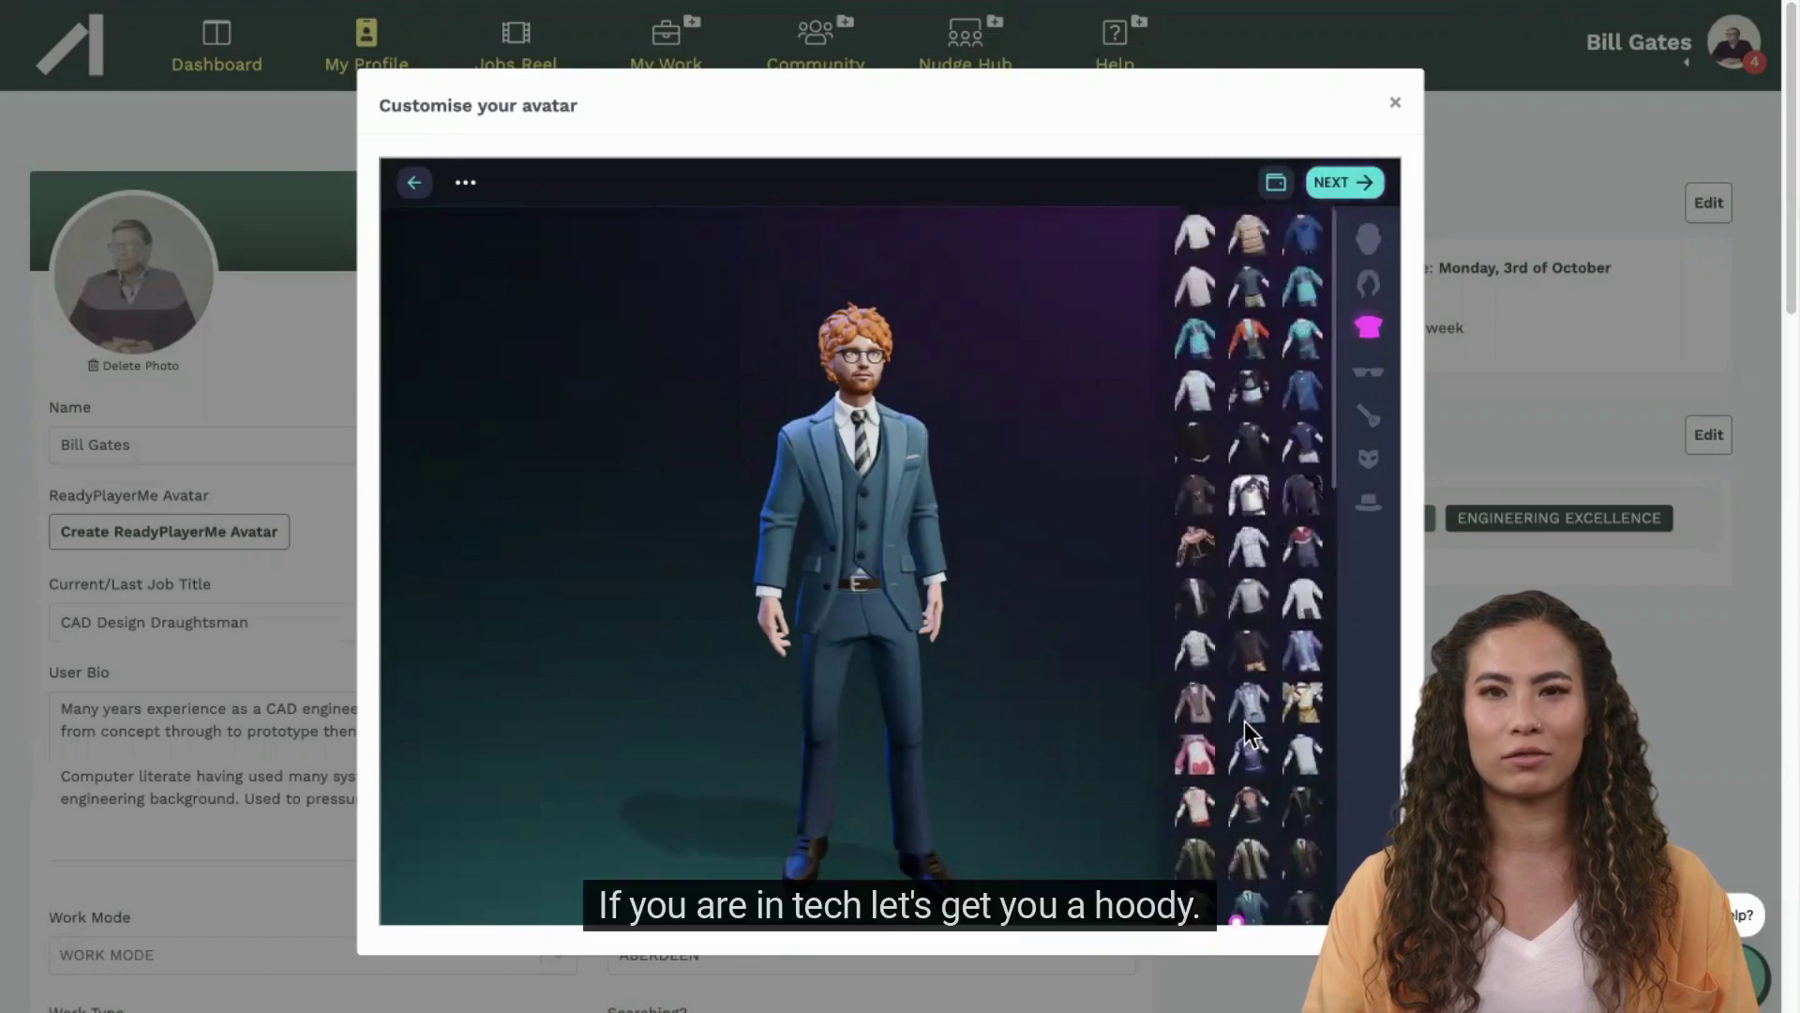
left_click(1197, 395)
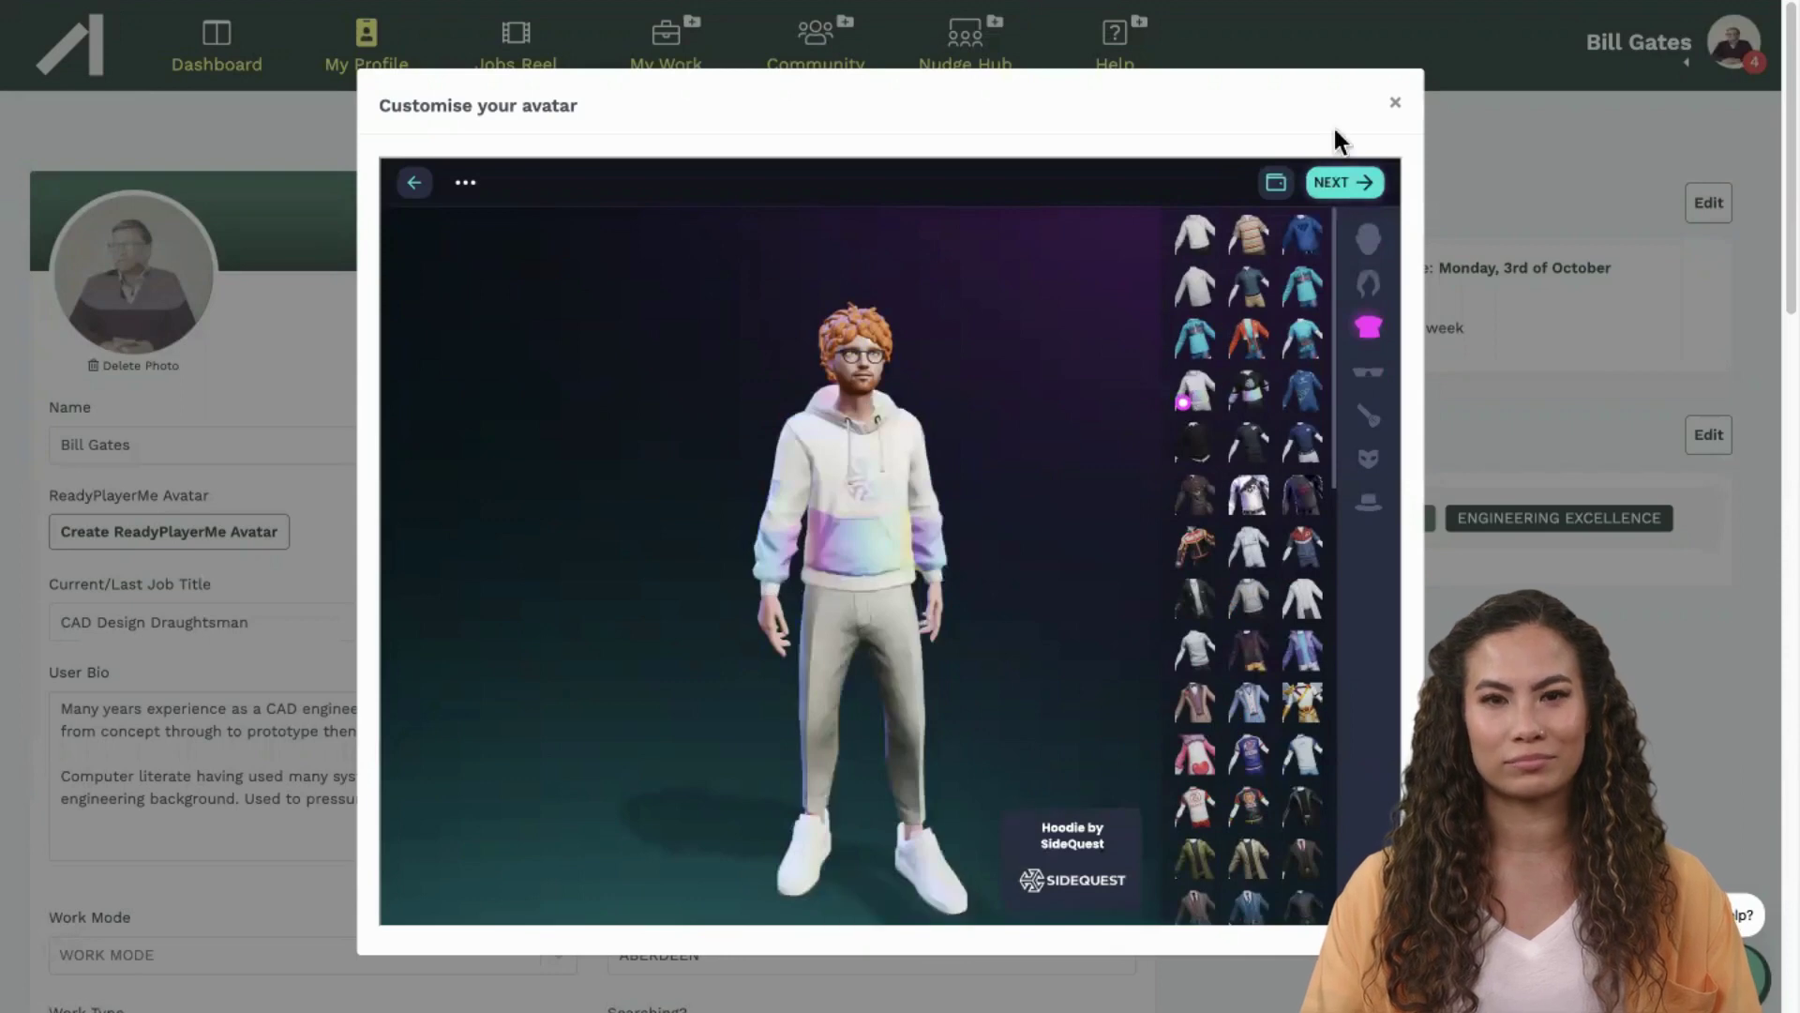
- Finish the avatar and send a Ready Player Me signup request by email
left_click(1340, 183)
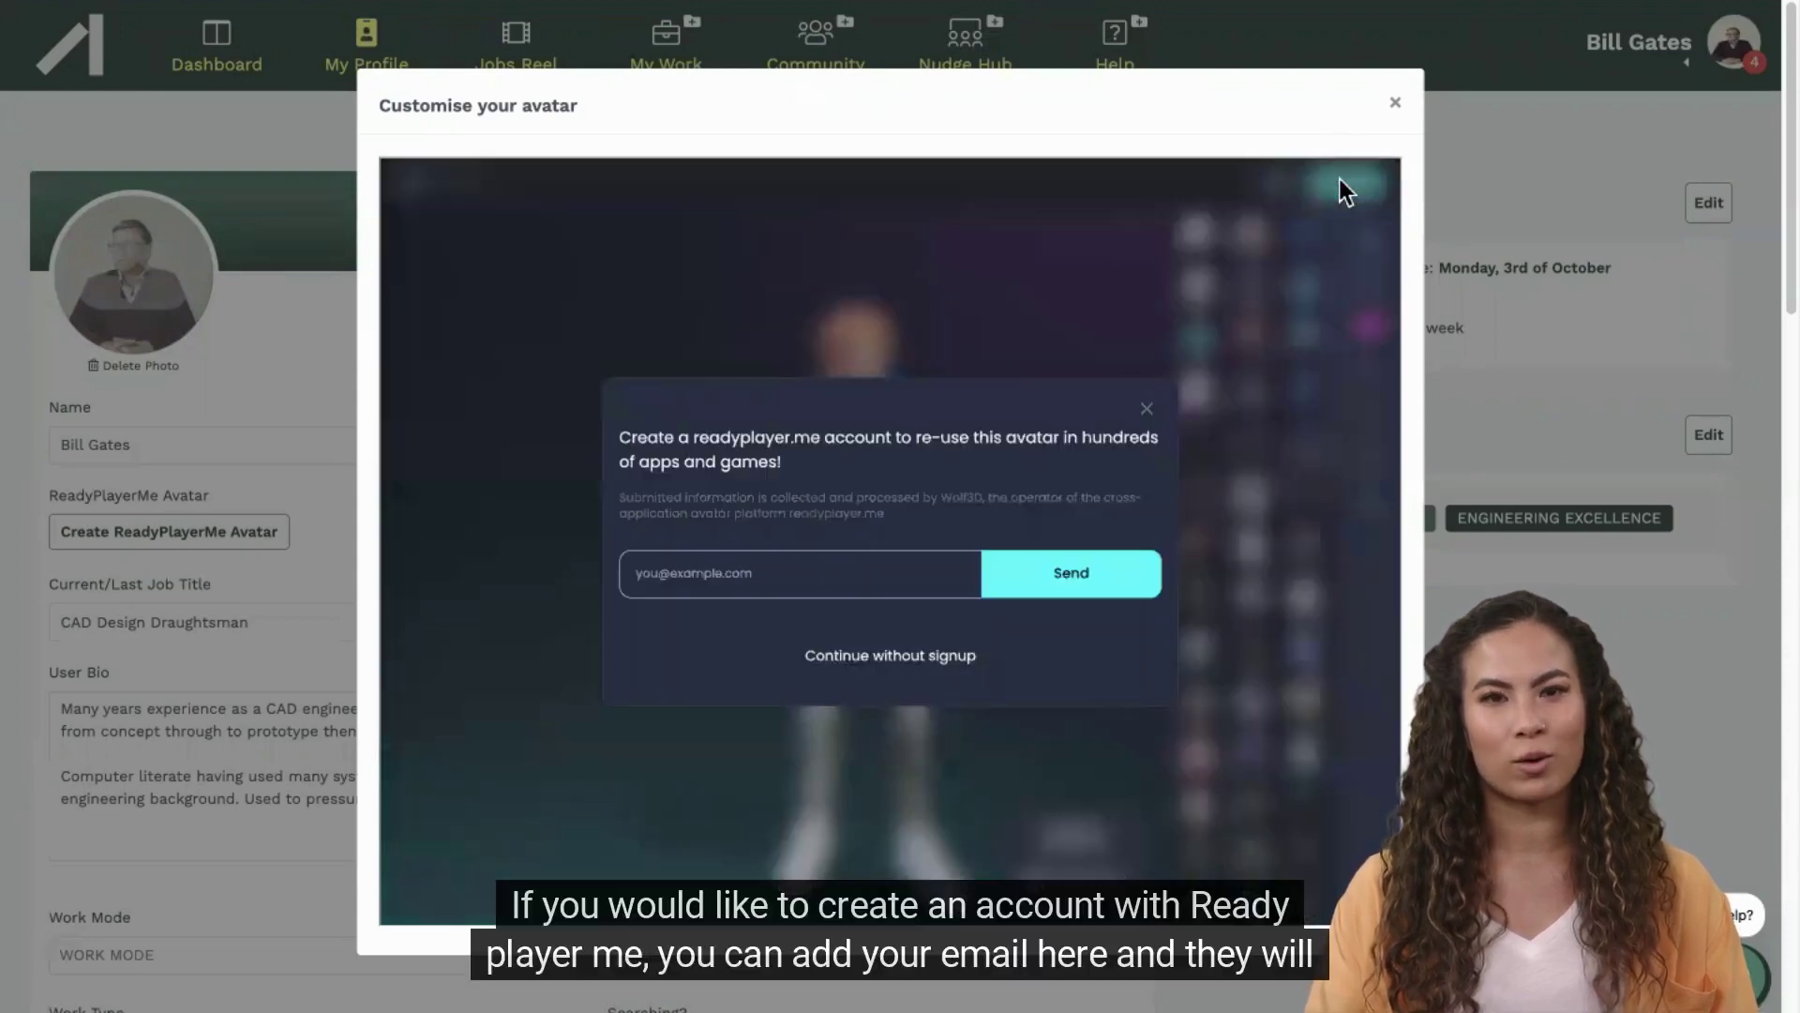
left_click(746, 573)
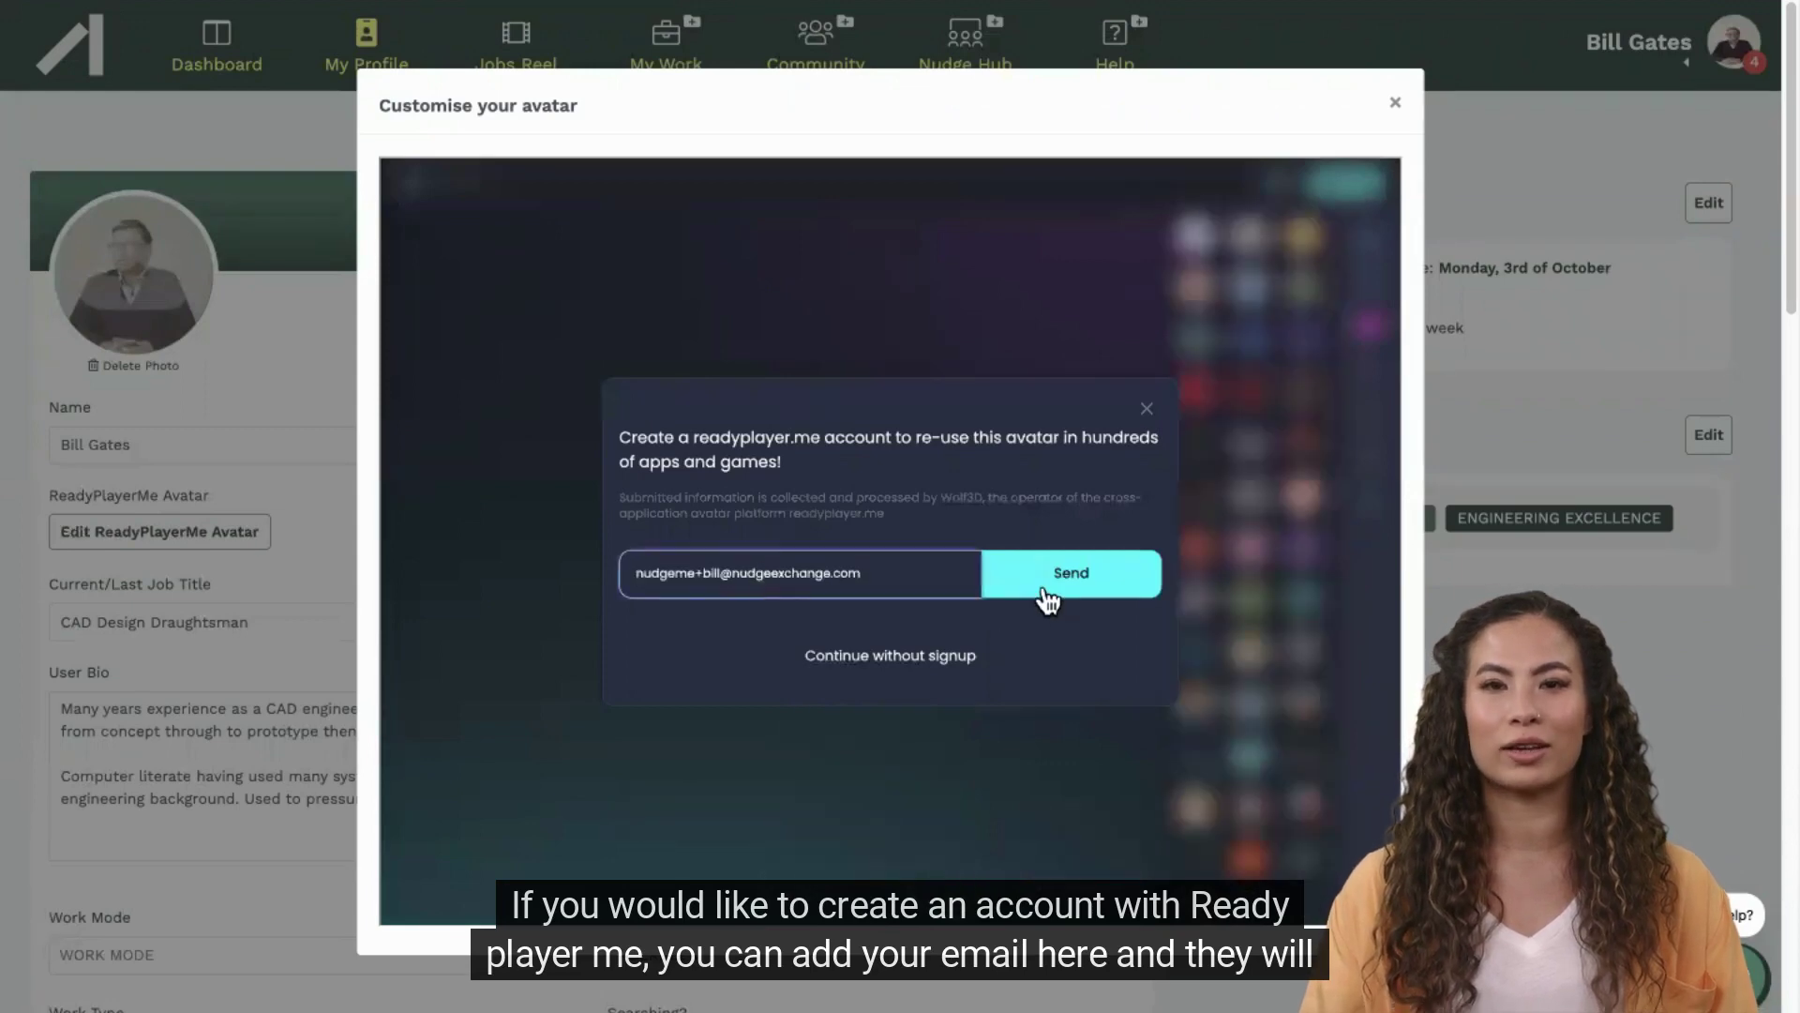
left_click(1056, 591)
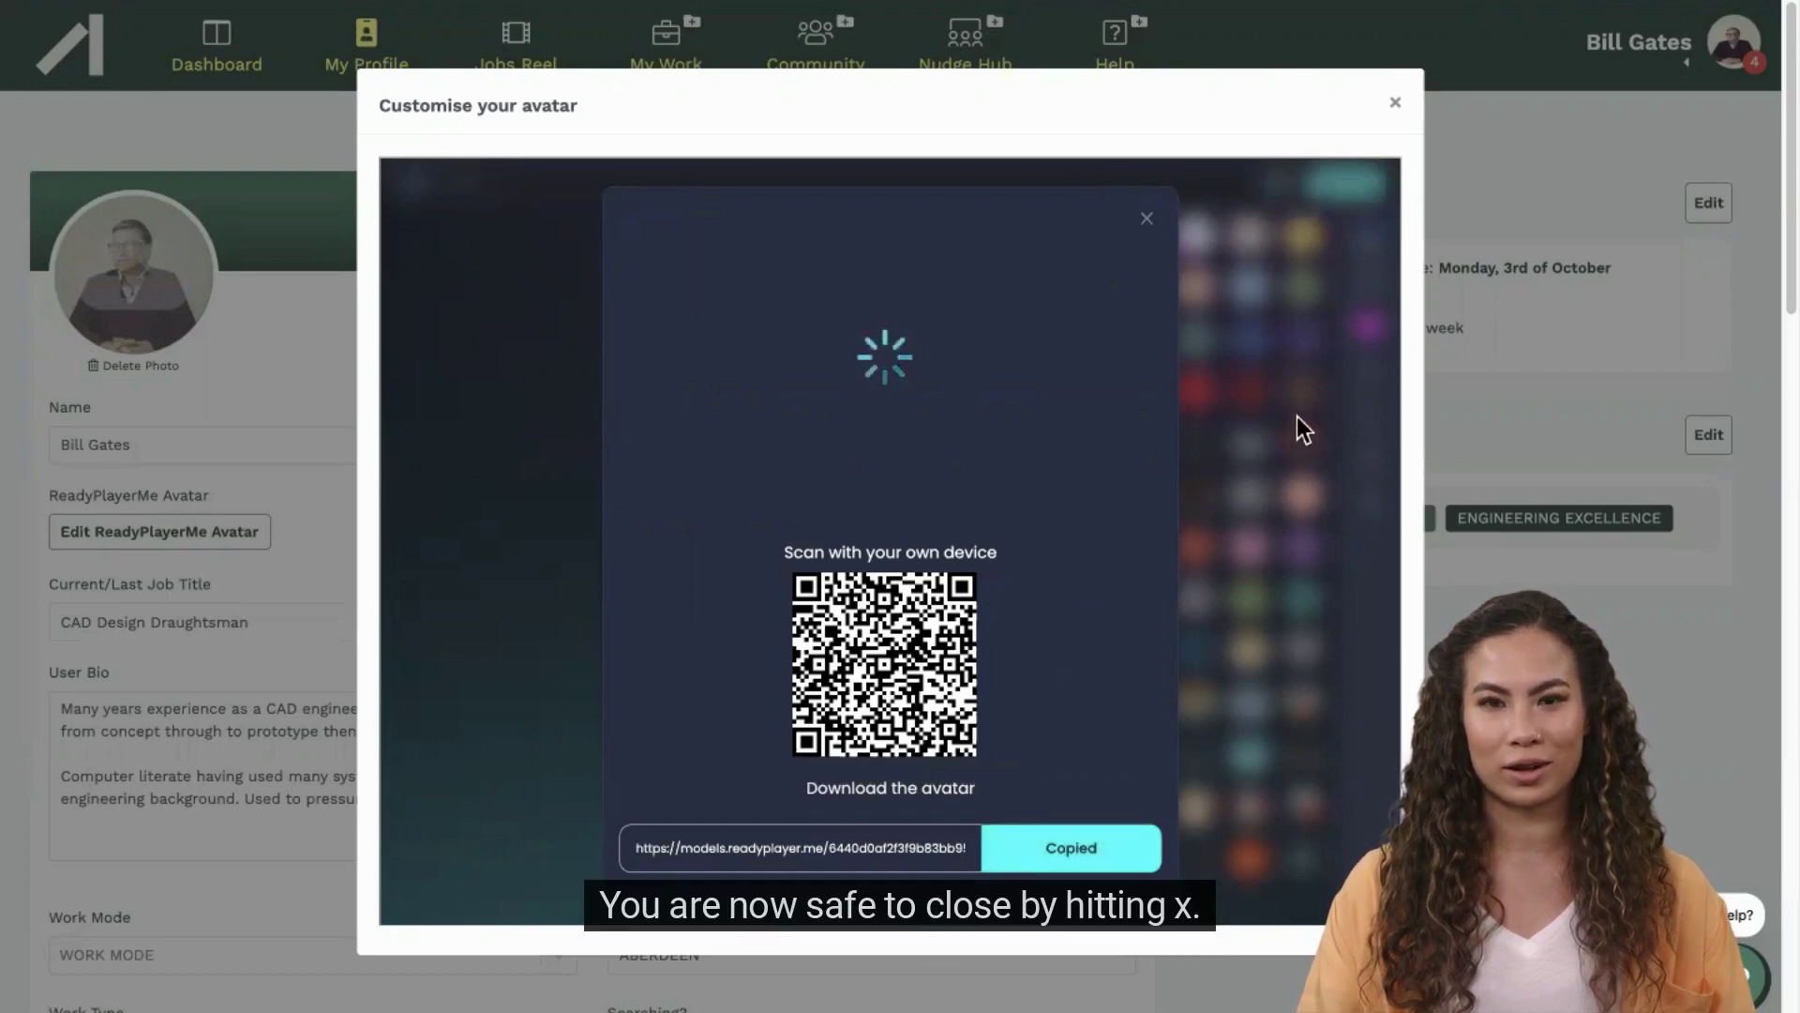
- Close the avatar customiser and open the chooser for the current profile photo
left_click(1395, 107)
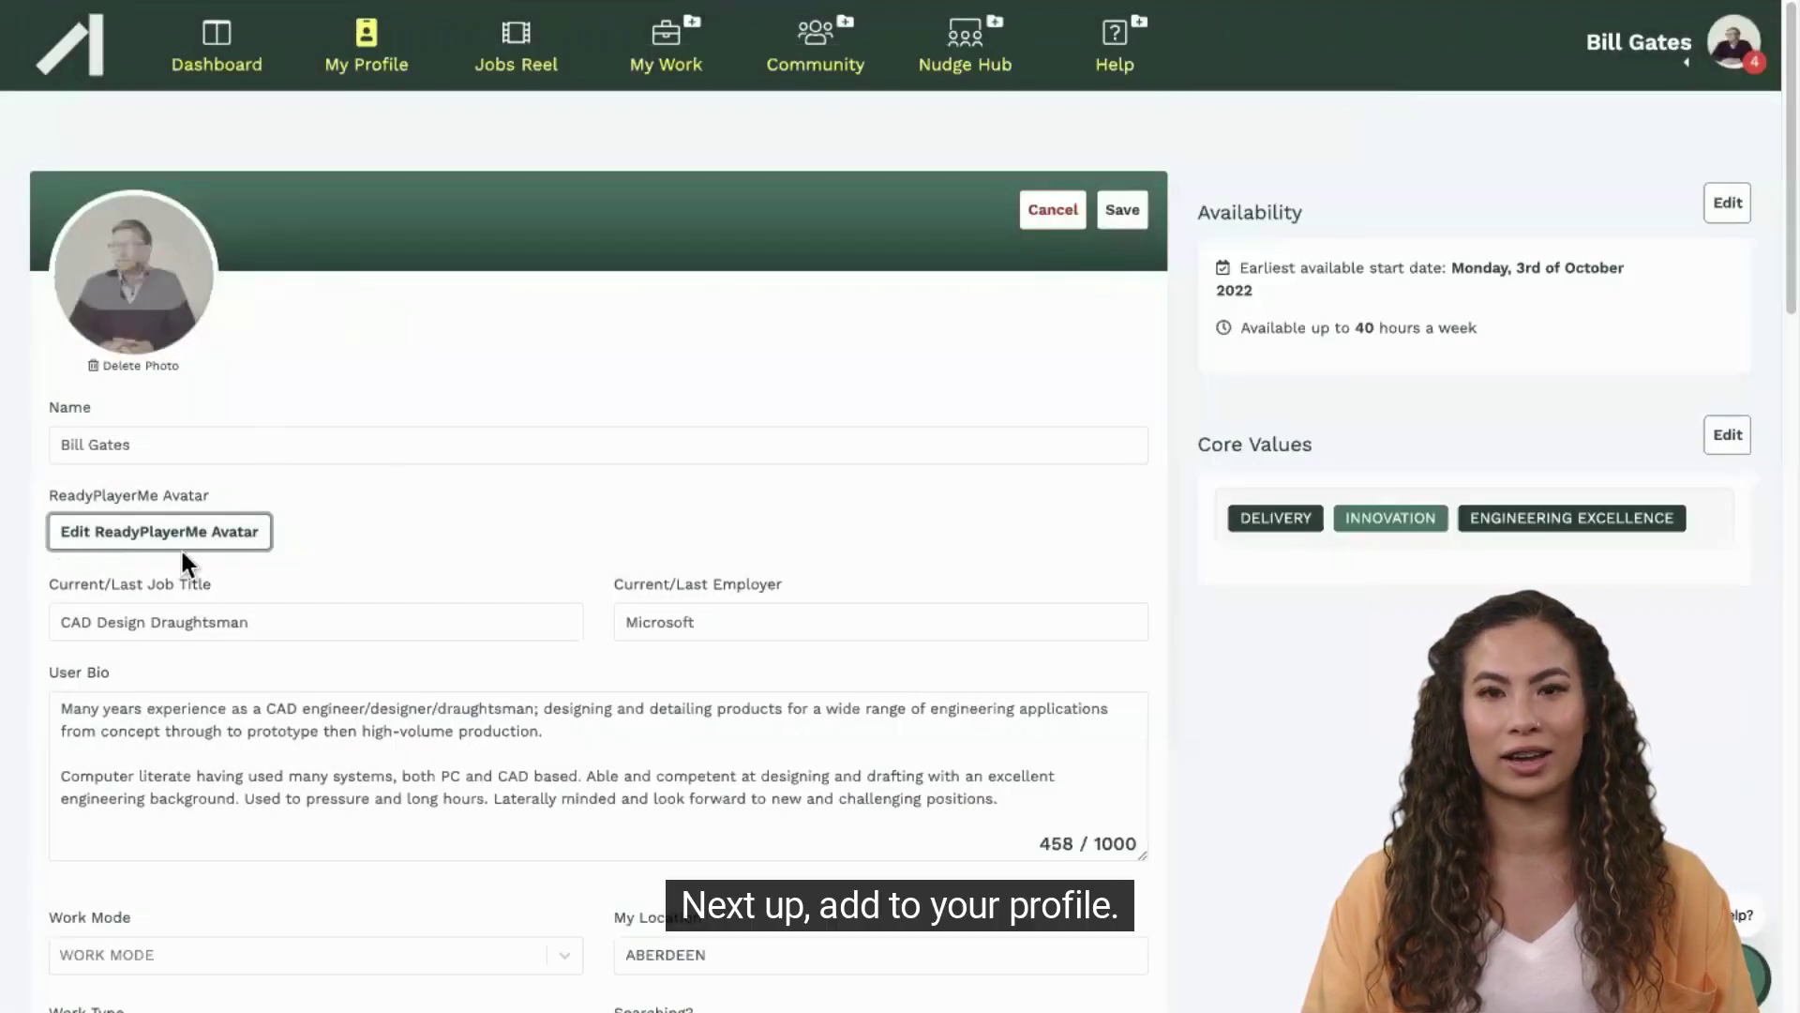
left_click(139, 277)
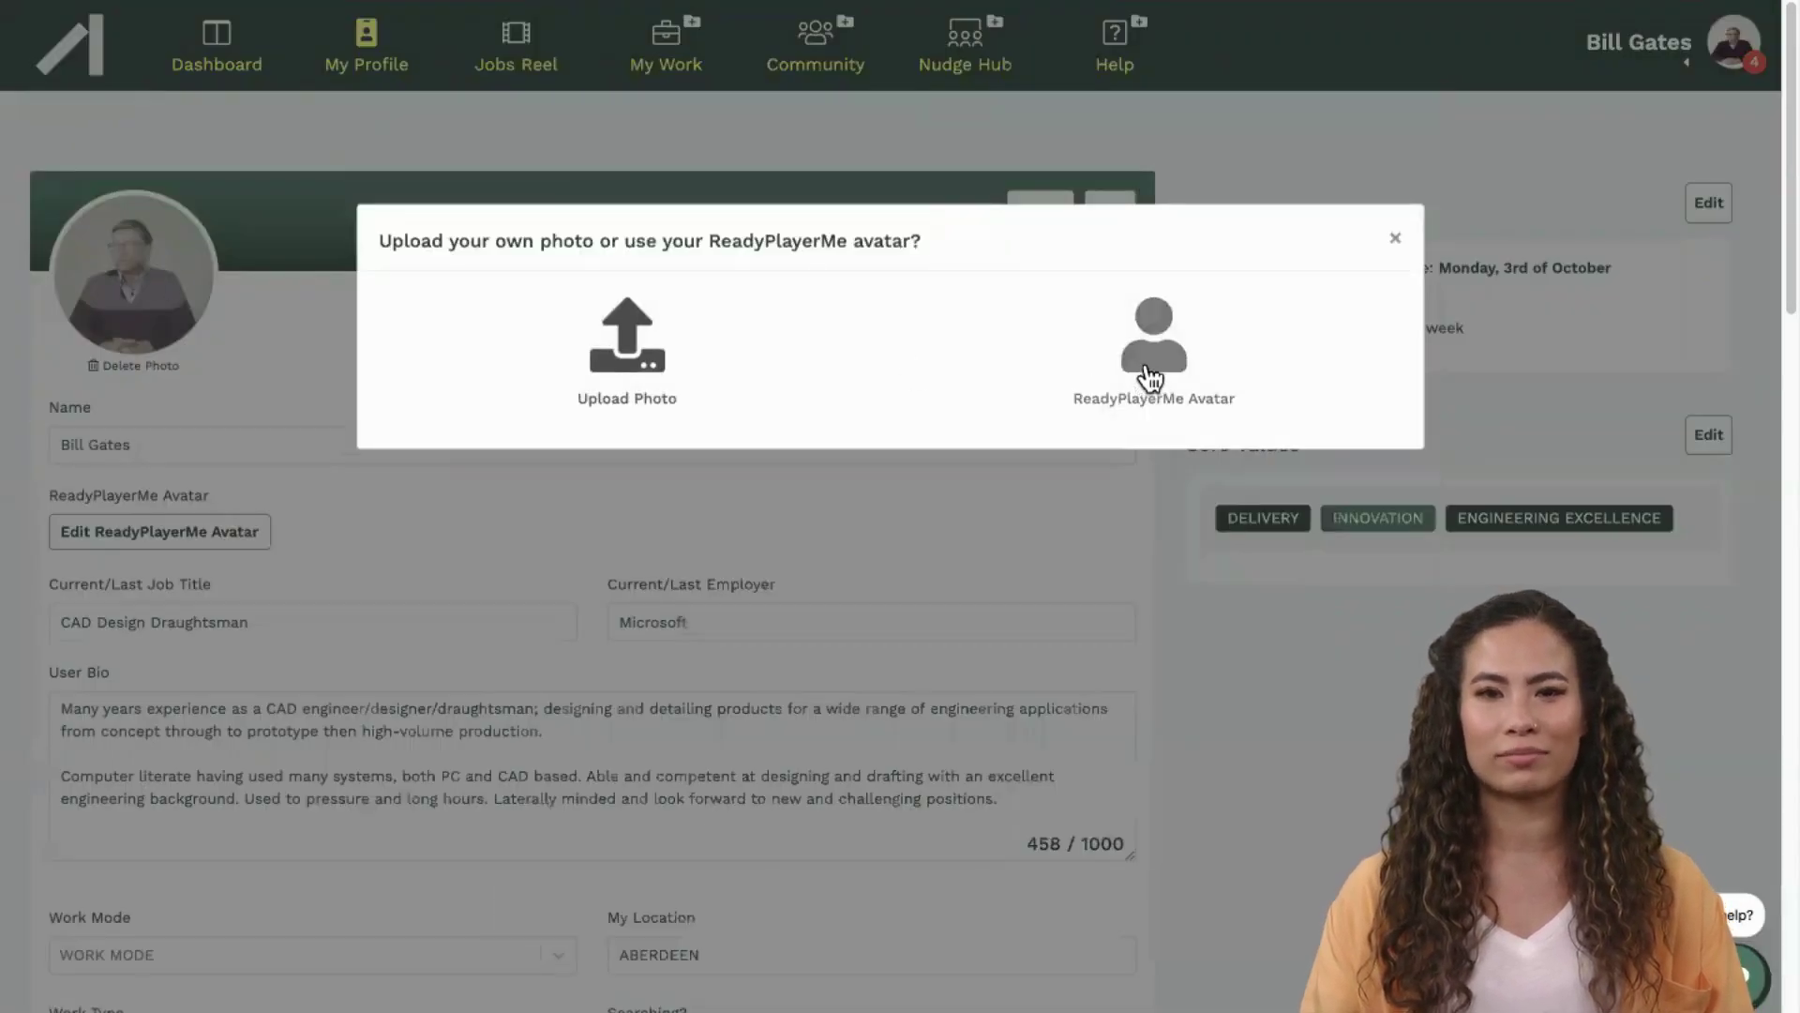
- Choose 'ReadyPlayerMe Avatar' in the chooser to upload it as the profile picture
left_click(1151, 370)
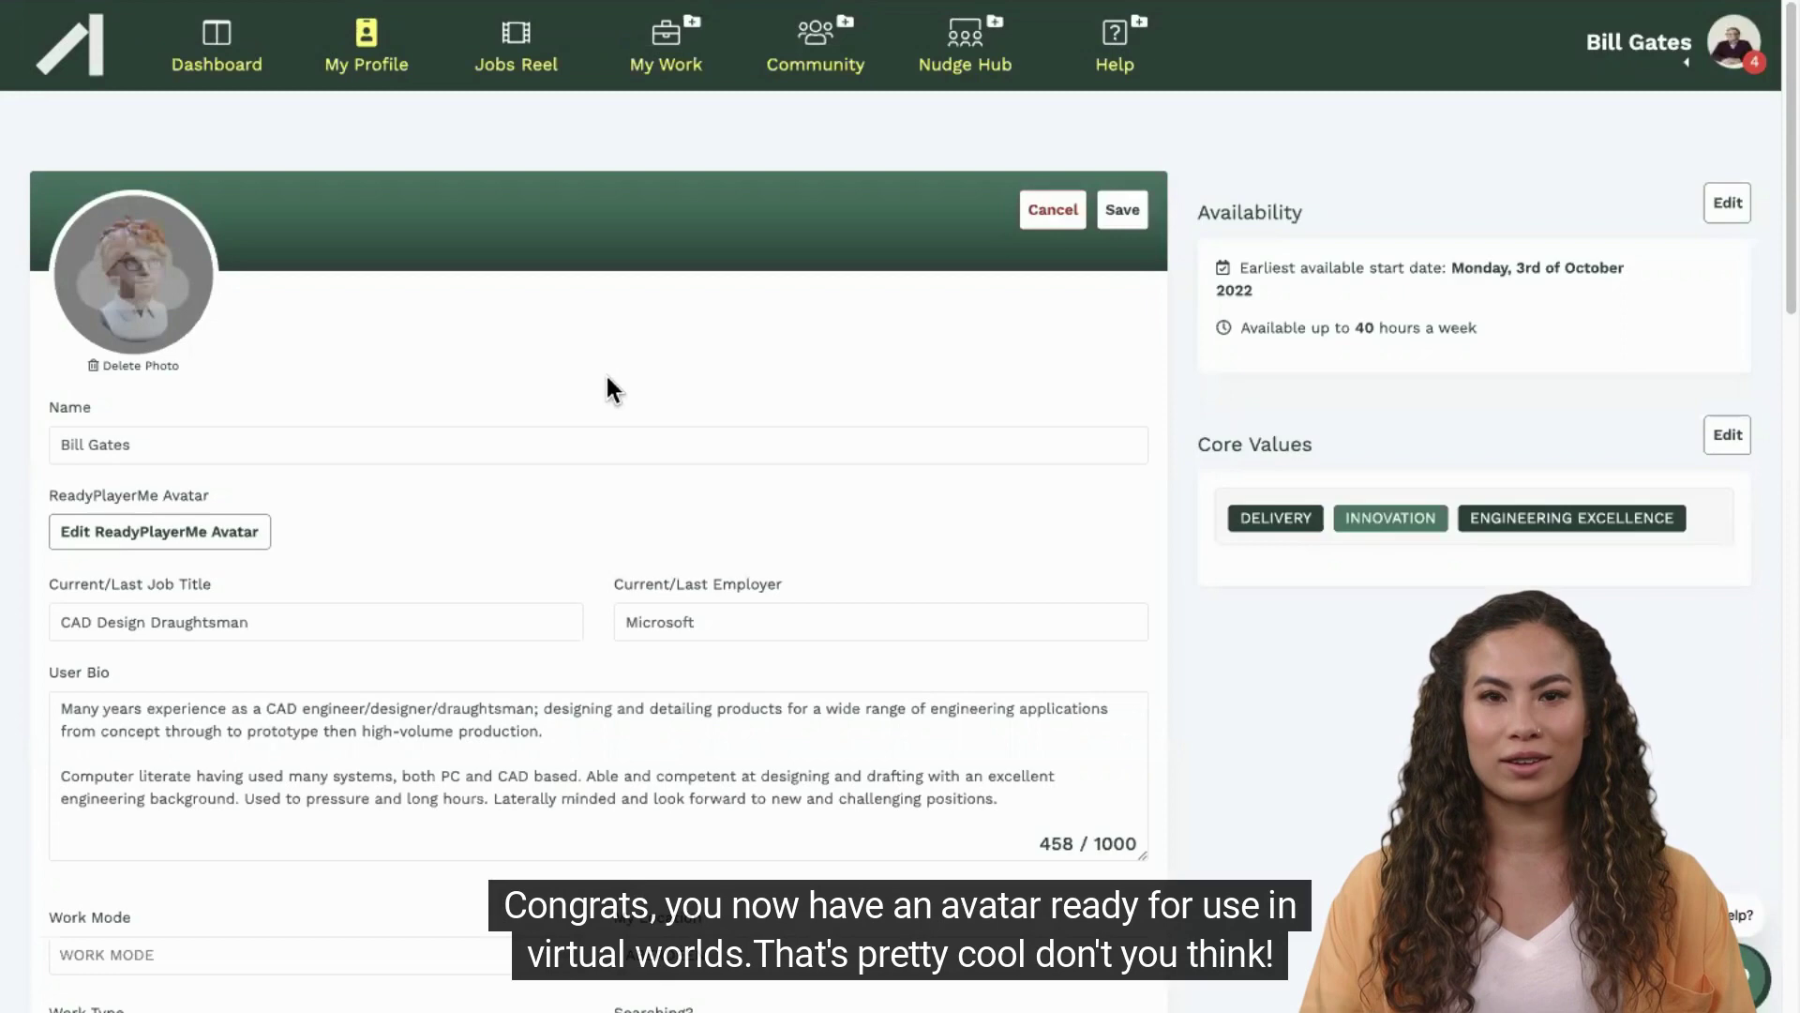
- Save the profile edit form with the new avatar picture
left_click(1123, 211)
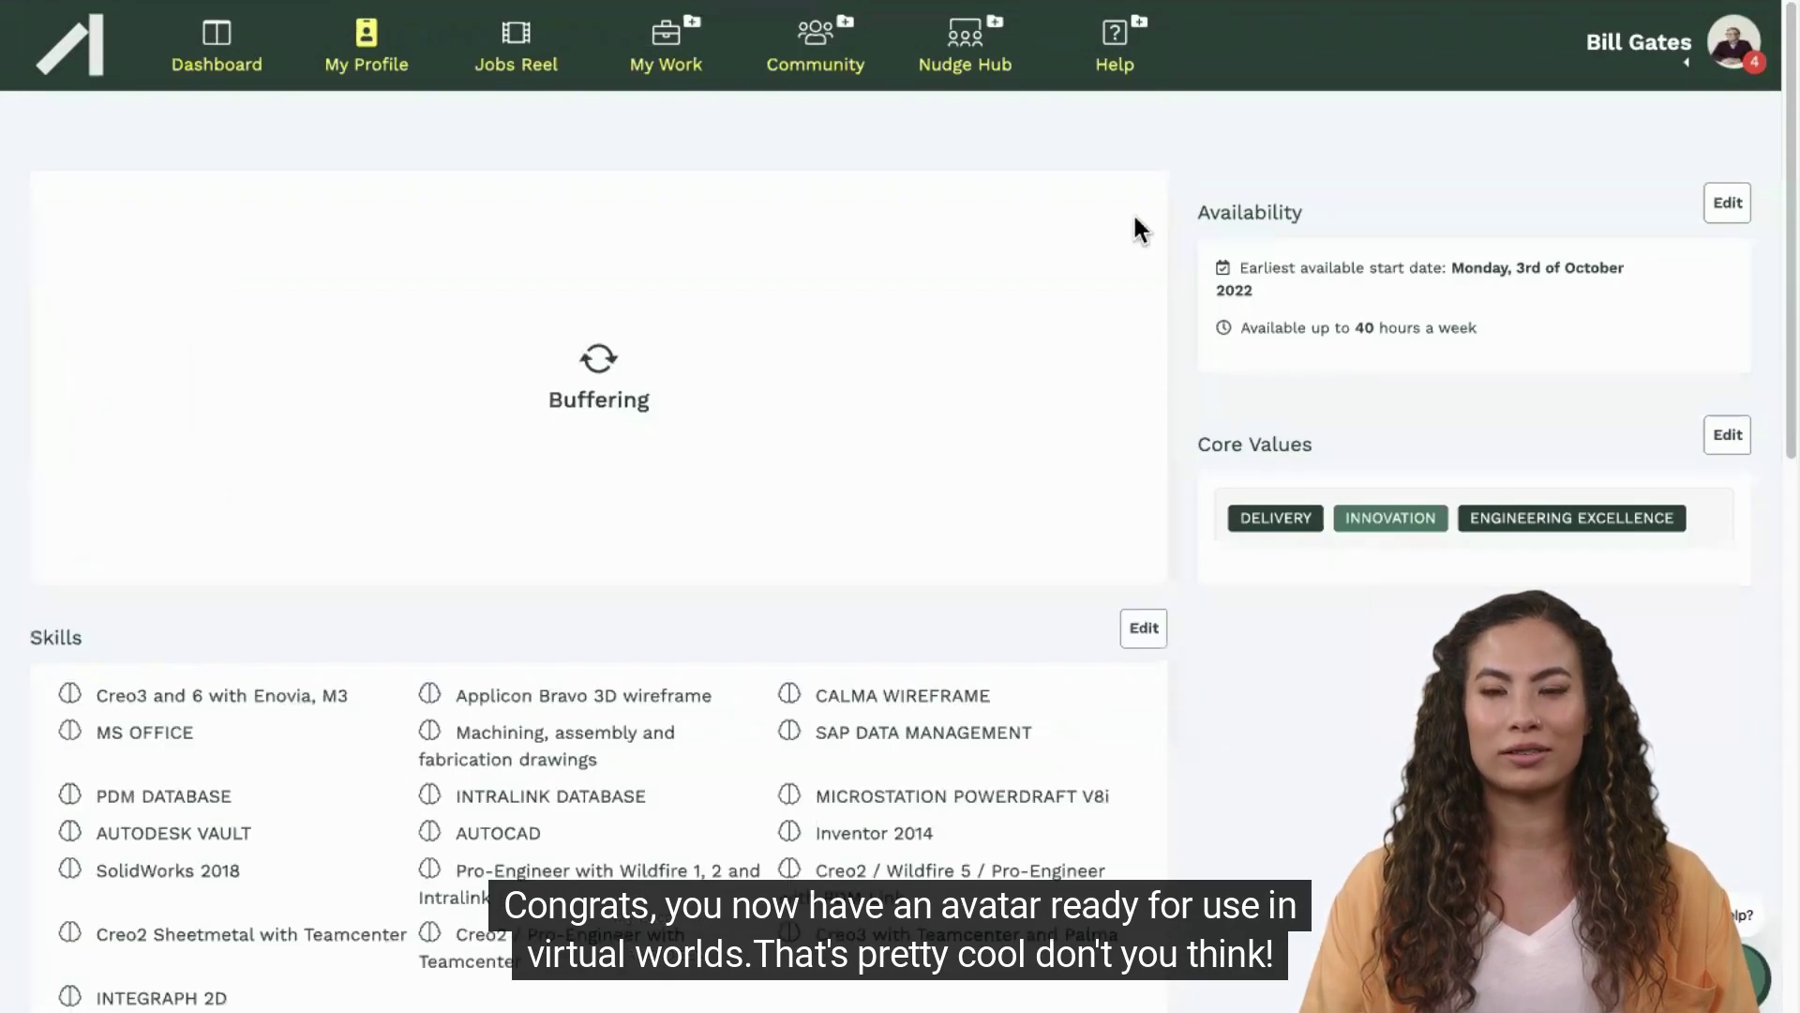